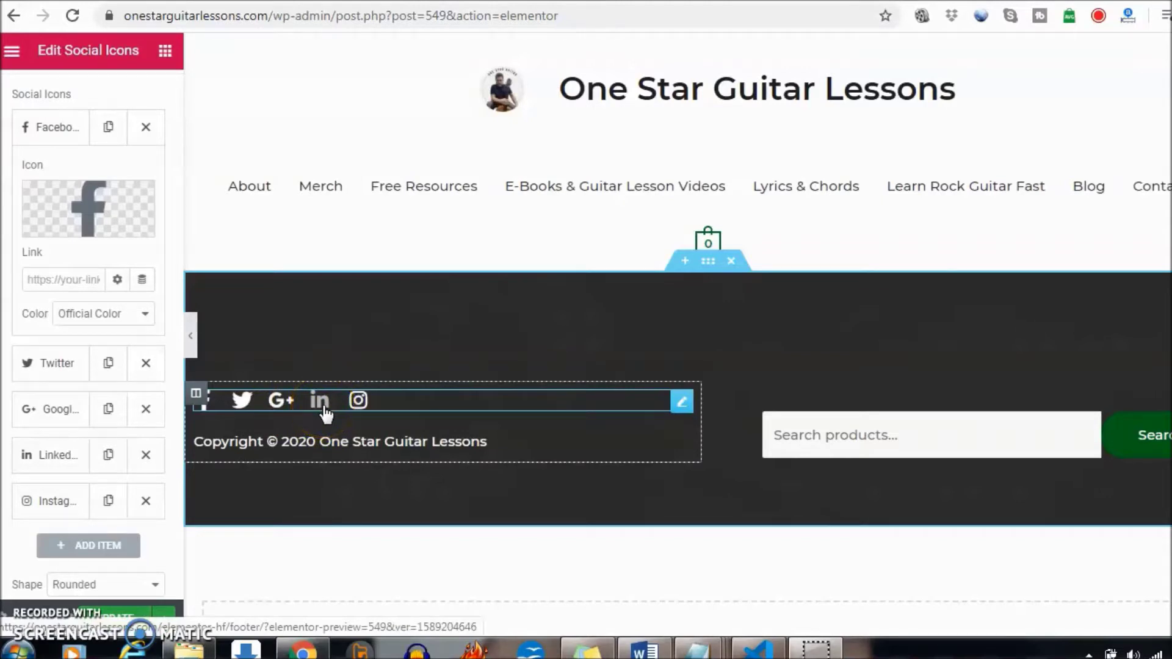
Open the Elementor editor's main menu.
click(12, 54)
Leave the Elementor editor to view the page on the live site.
click(100, 532)
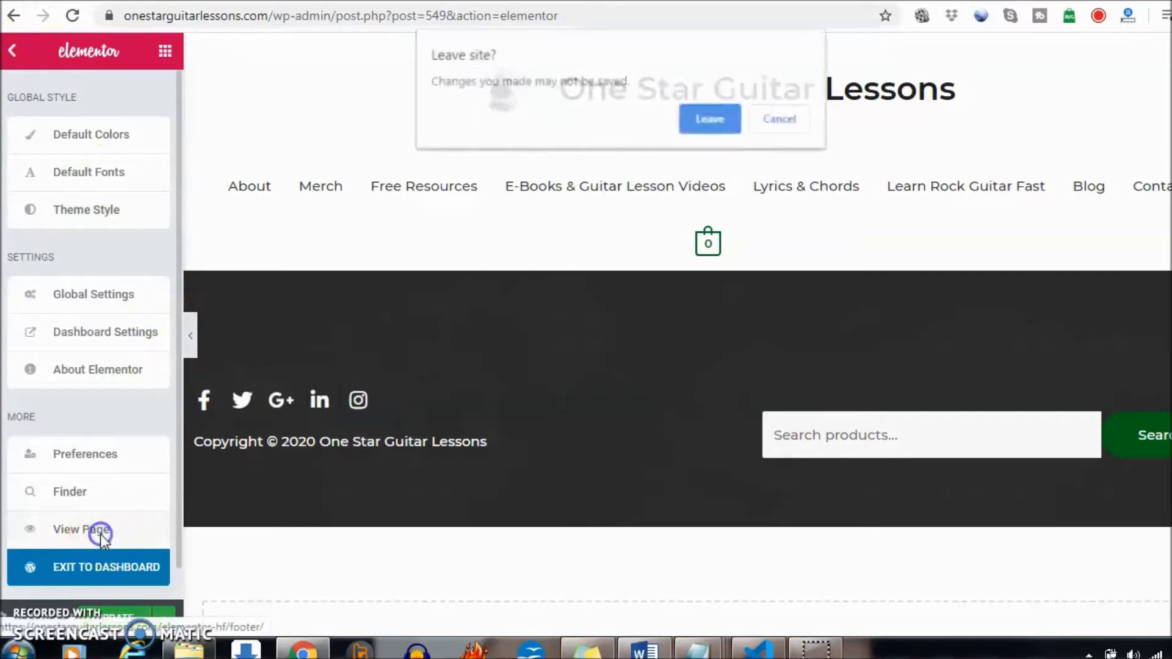
click(689, 117)
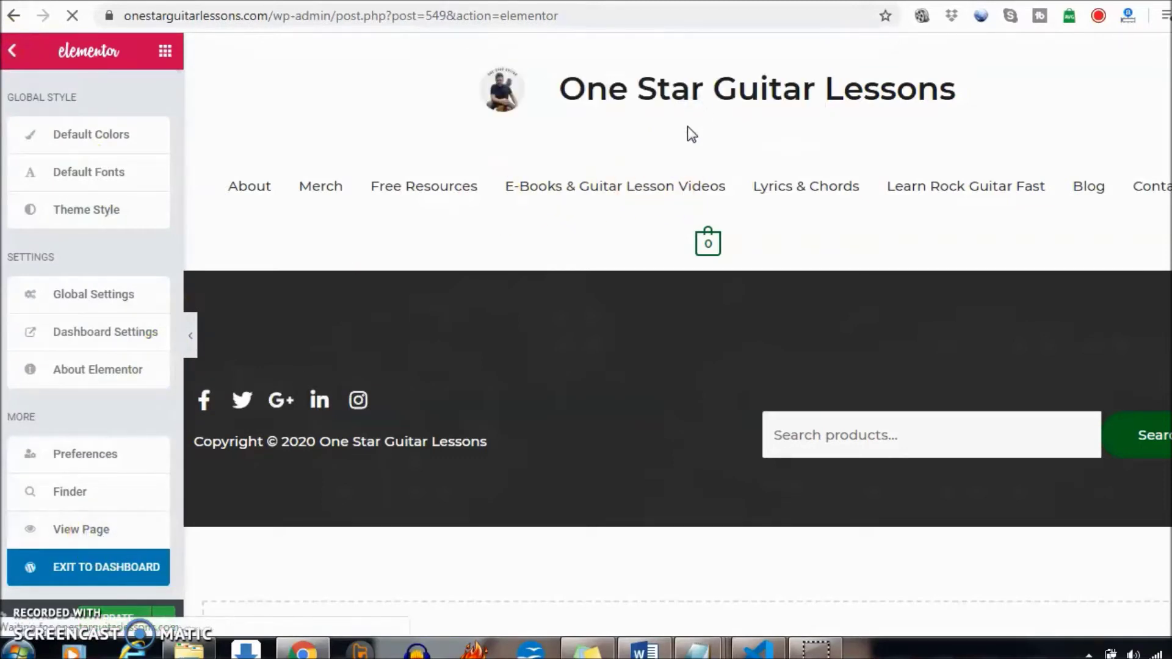
click(531, 210)
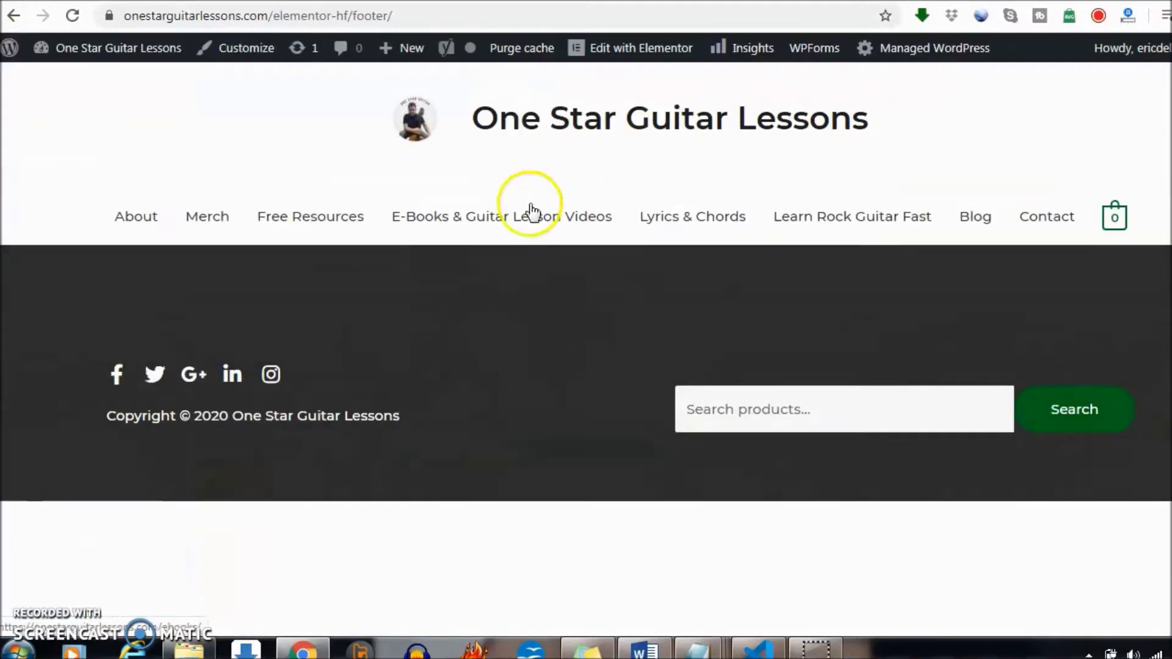
Open the About page, scroll to its footer, and reopen the Footer template for editing.
click(152, 217)
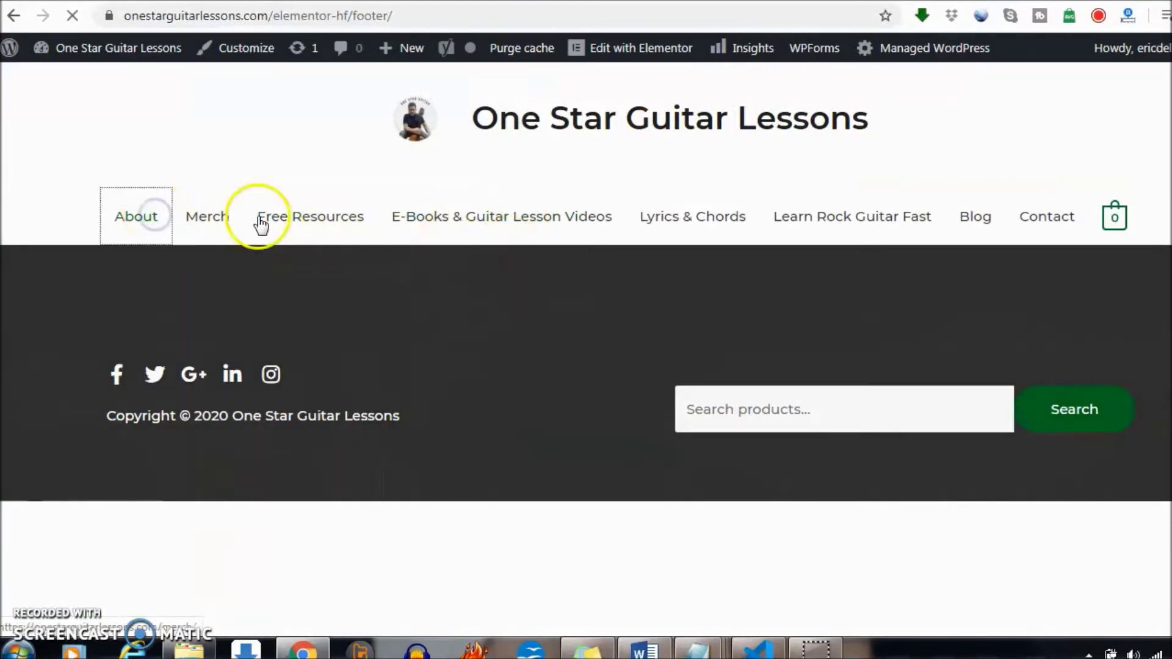
scroll(769, 221, down, 5)
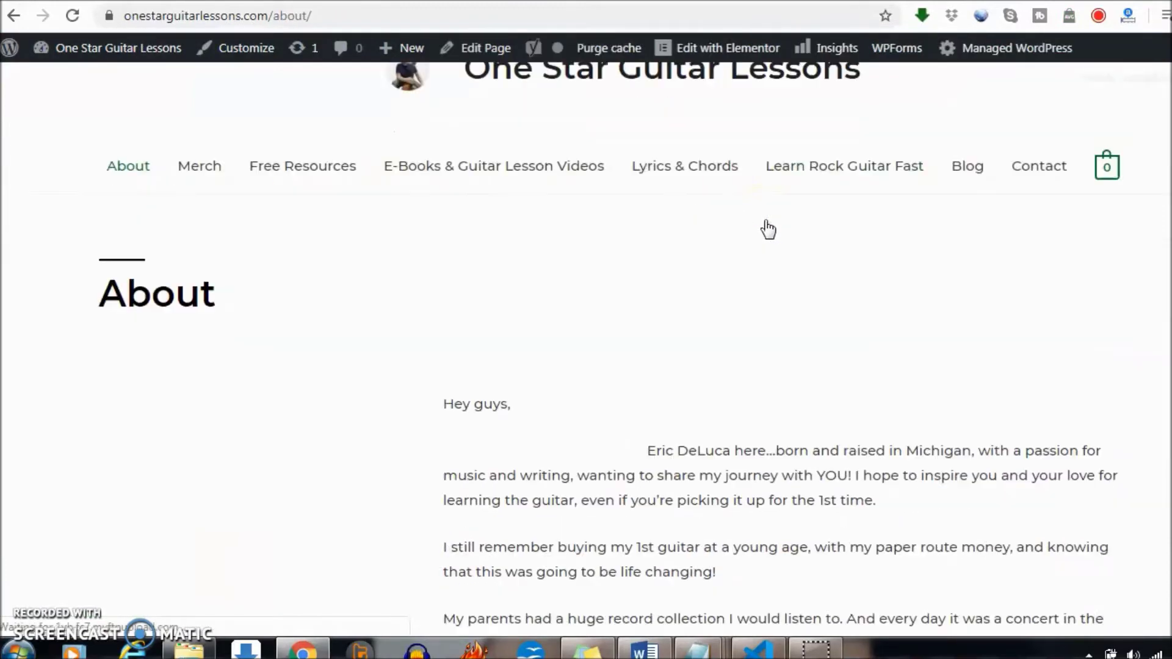
scroll(767, 223, down, 20)
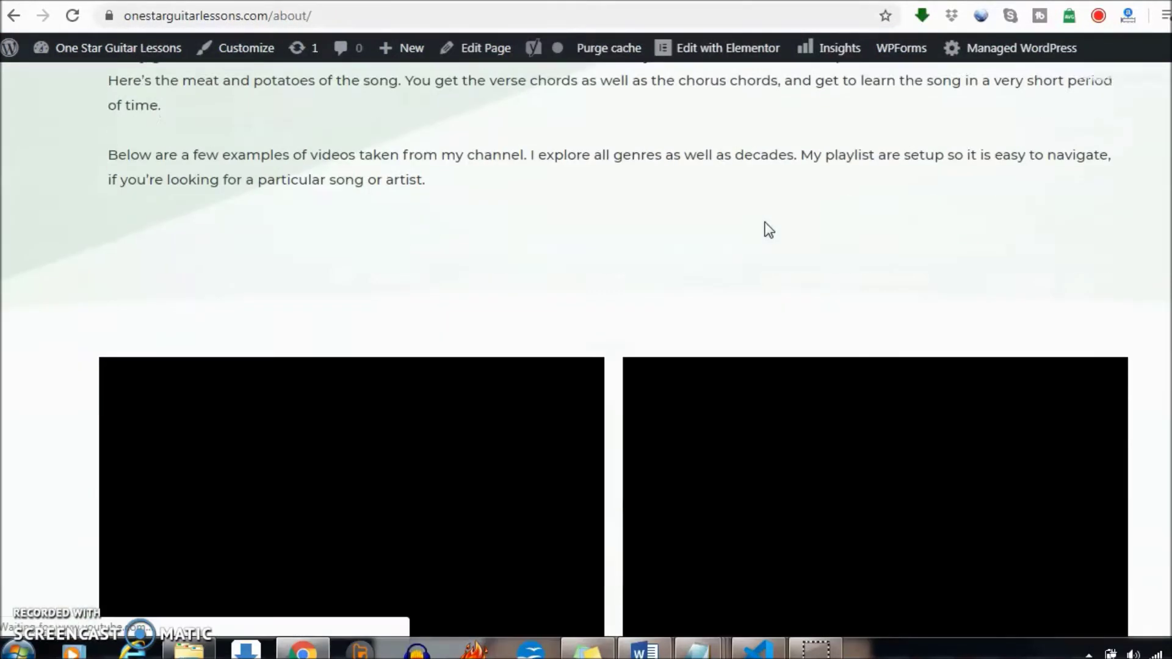
scroll(765, 224, down, 4)
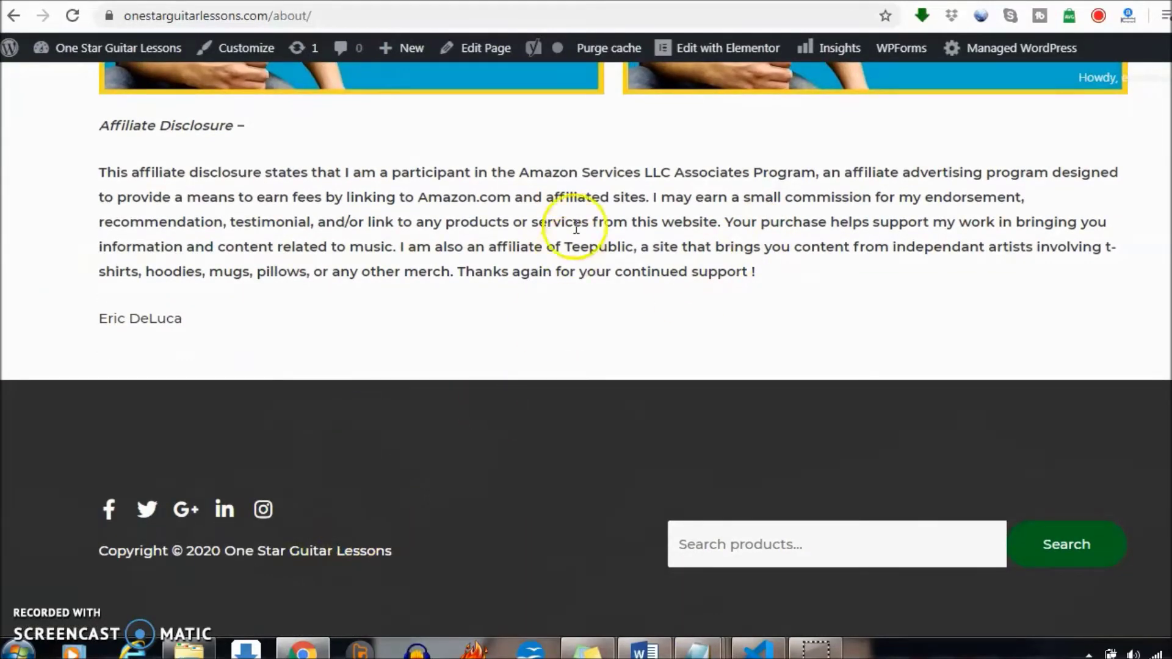
mouse_move(684, 49)
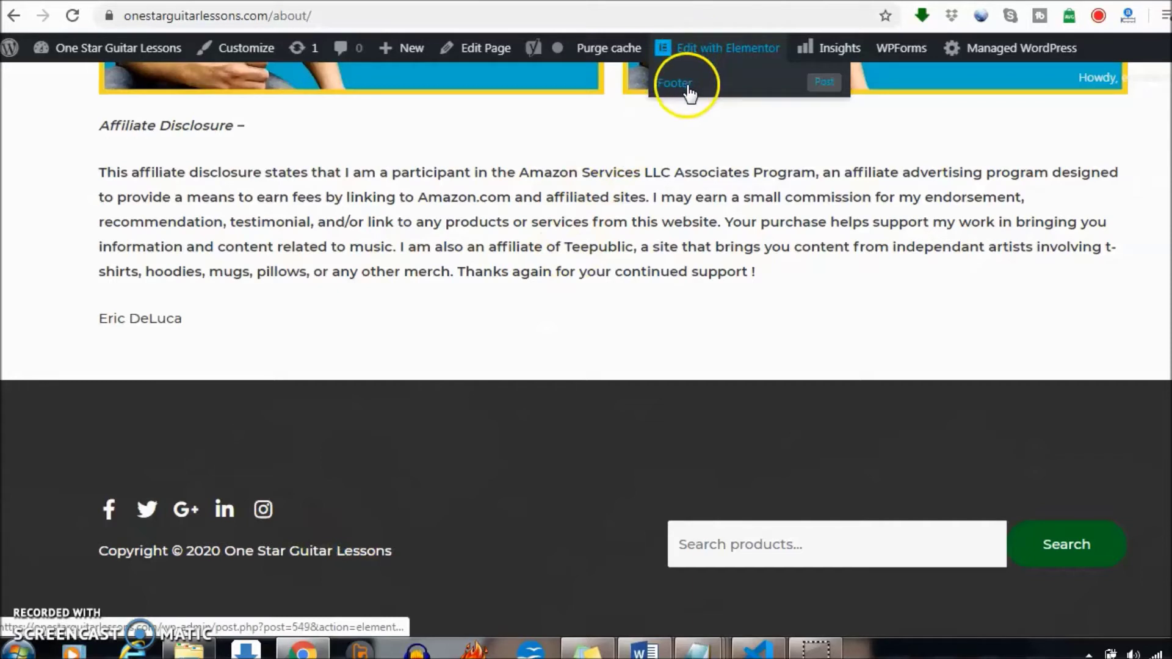
click(684, 85)
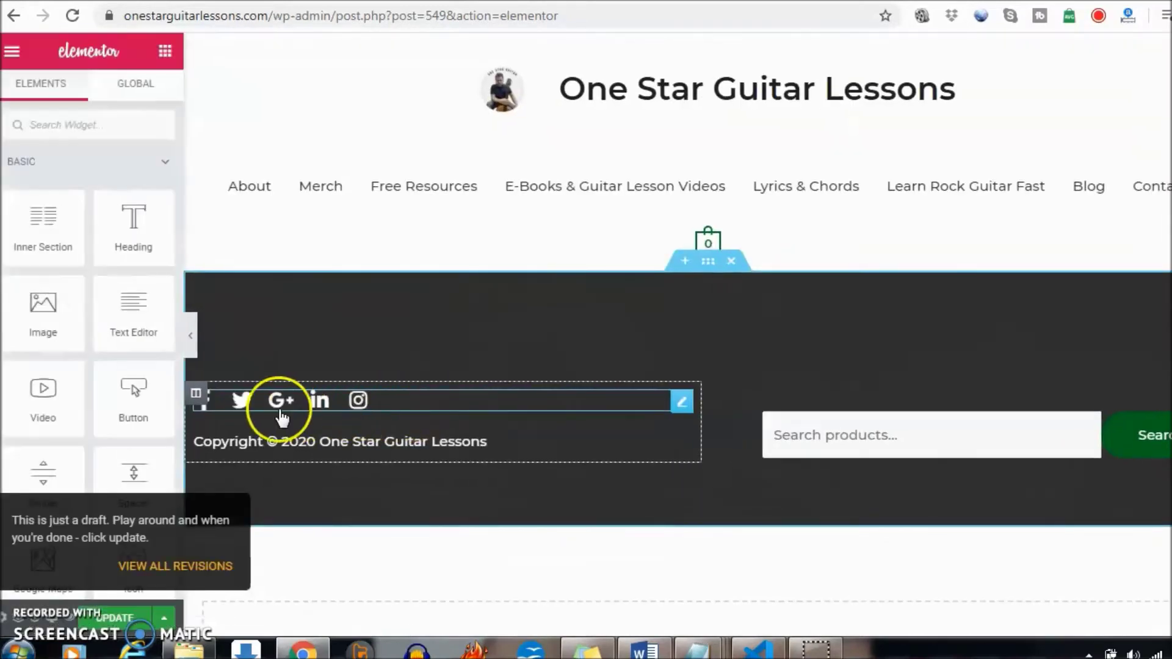
Edit the footer's social icons widget to show its Facebook, Twitter, Google+, LinkedIn and Instagram items.
click(684, 405)
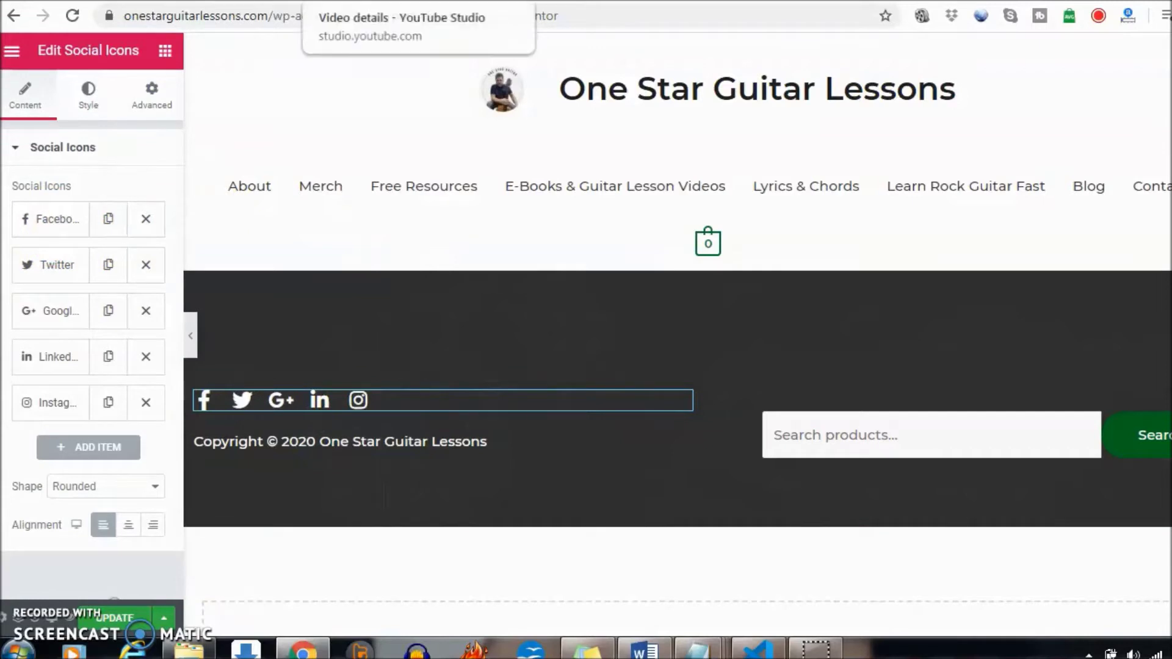
Replace the Snapchat handle in the YouTube Studio description with the full Snapchat URL.
key(ctrl+Tab)
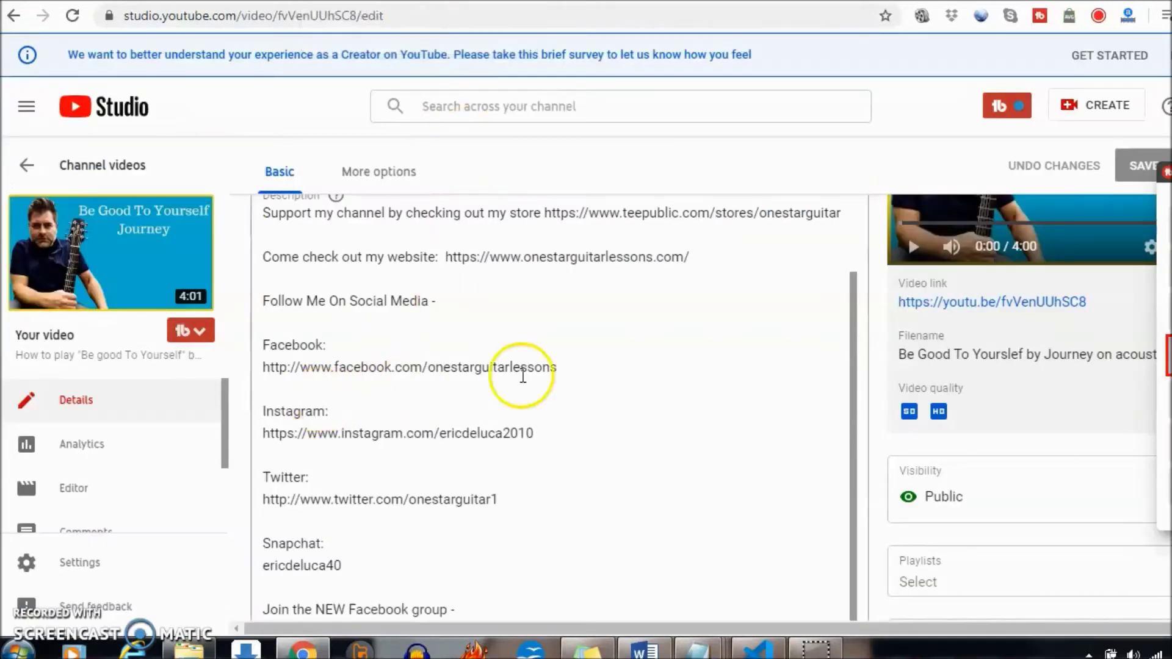
double_click(341, 563)
text(https://www.snapchat.com/add/ericdeluca44)
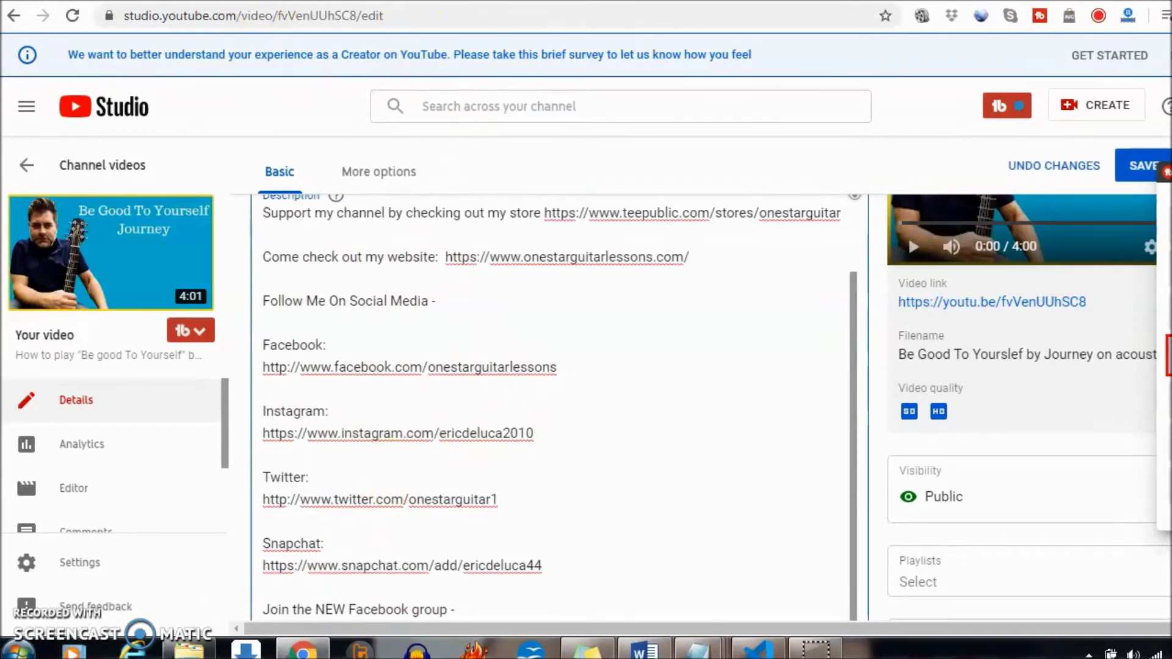
key(ctrl+shift+Tab)
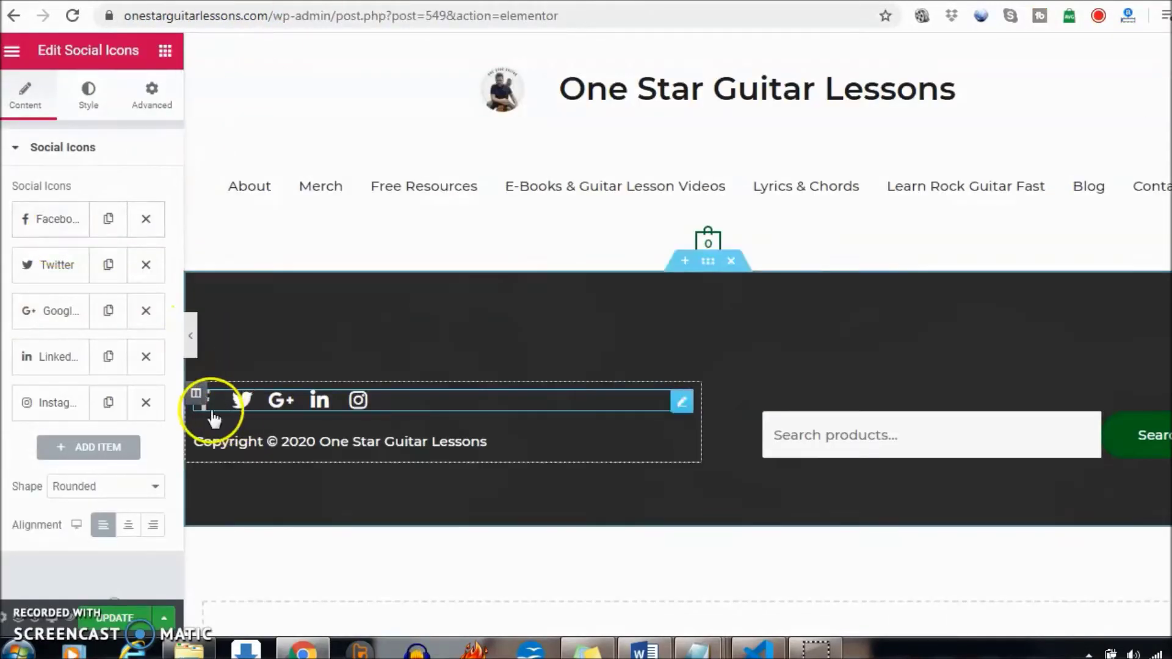
Copy the Facebook profile URL from the video description.
key(ctrl+Tab)
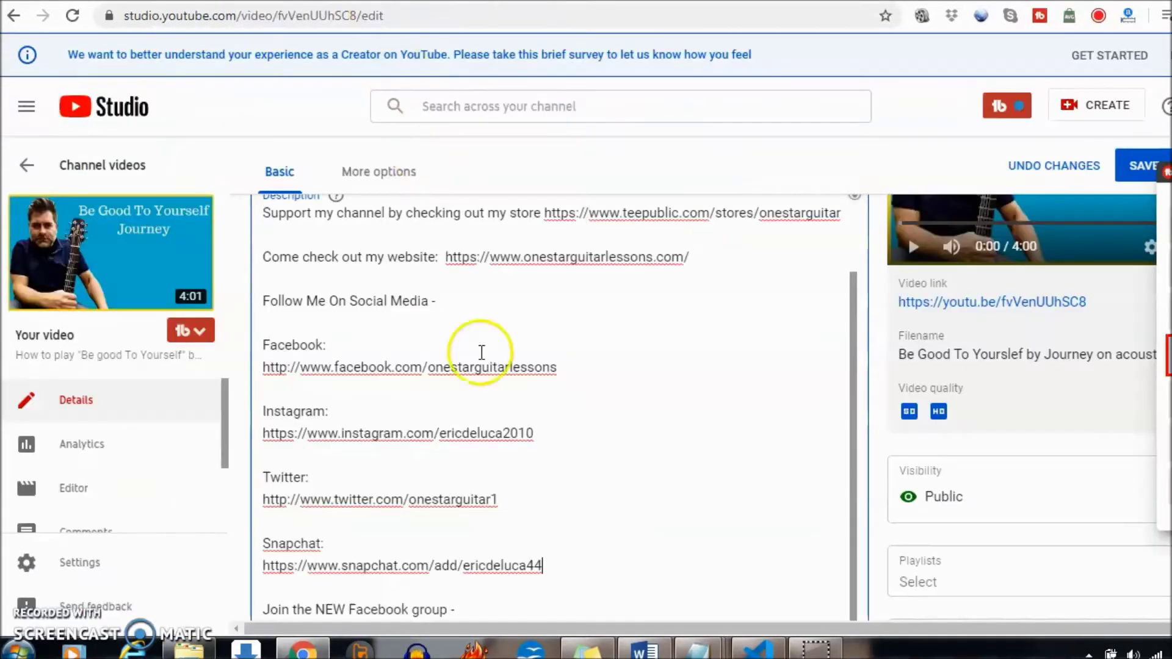
drag(557, 367, 286, 370)
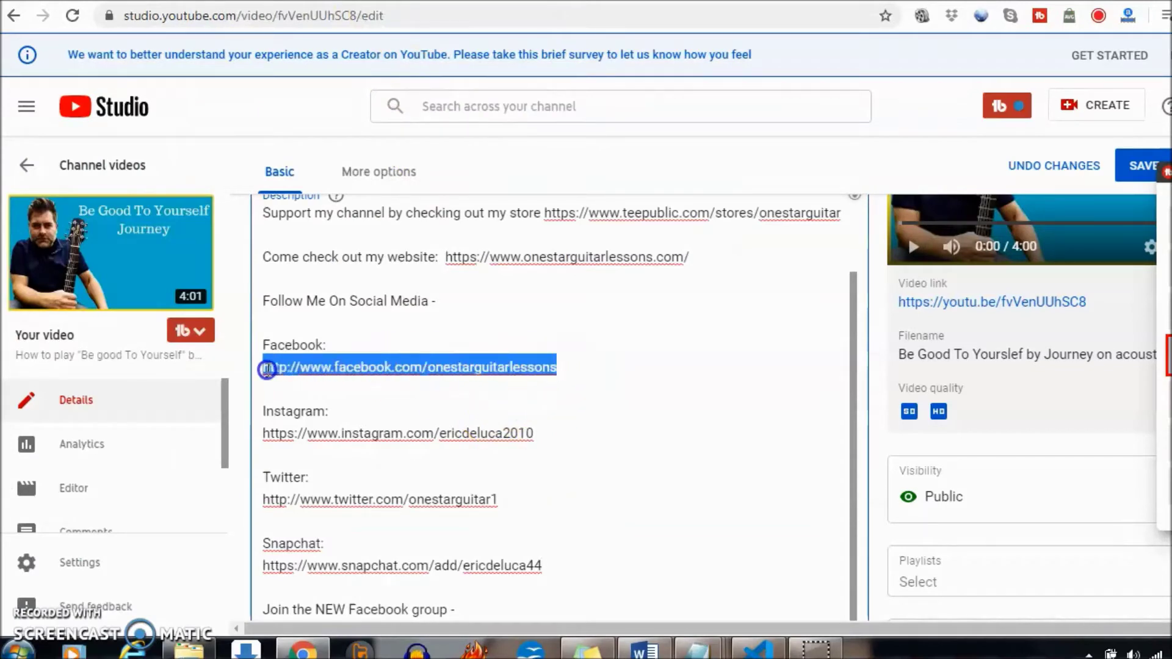
right_click(282, 366)
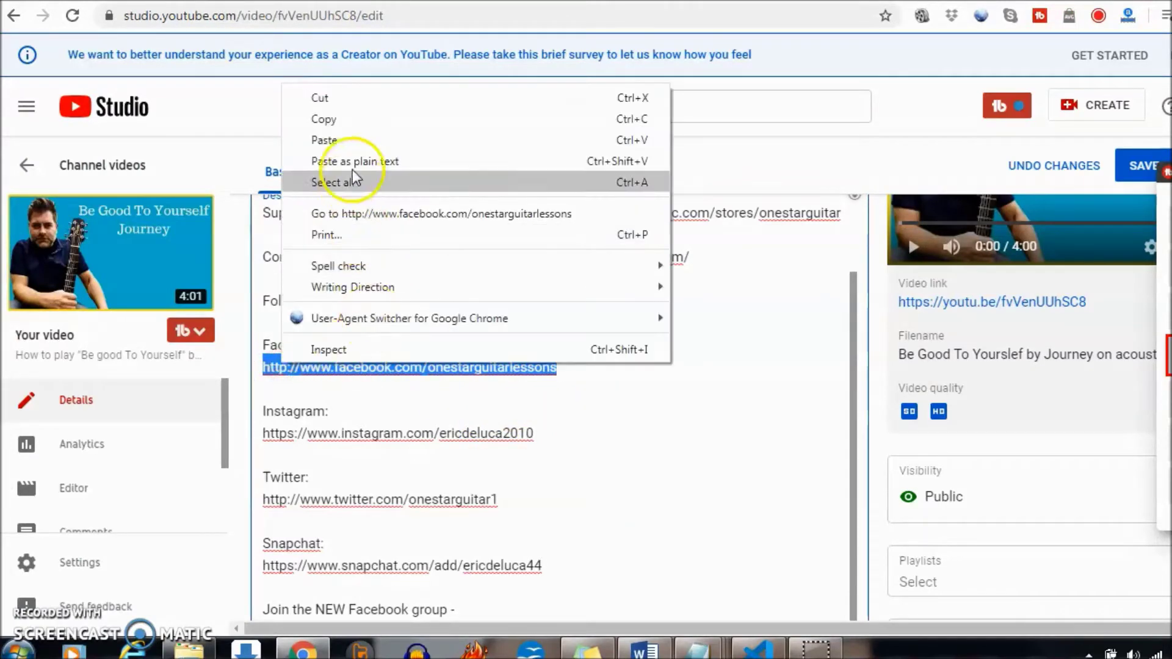
click(358, 125)
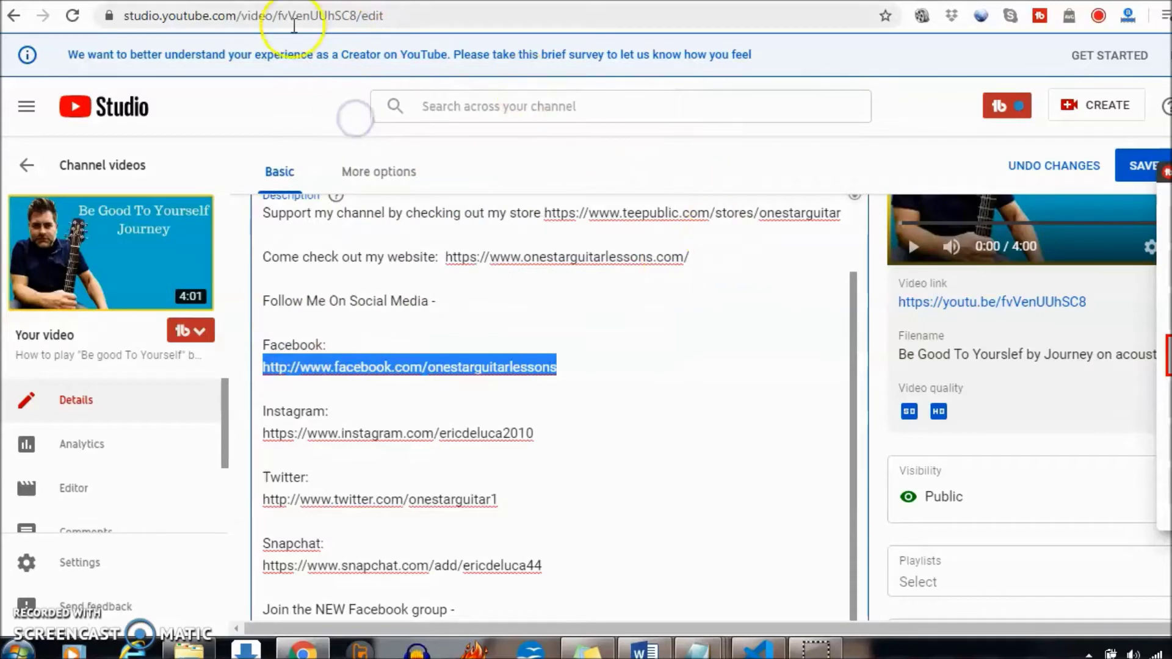
key(ctrl+Tab)
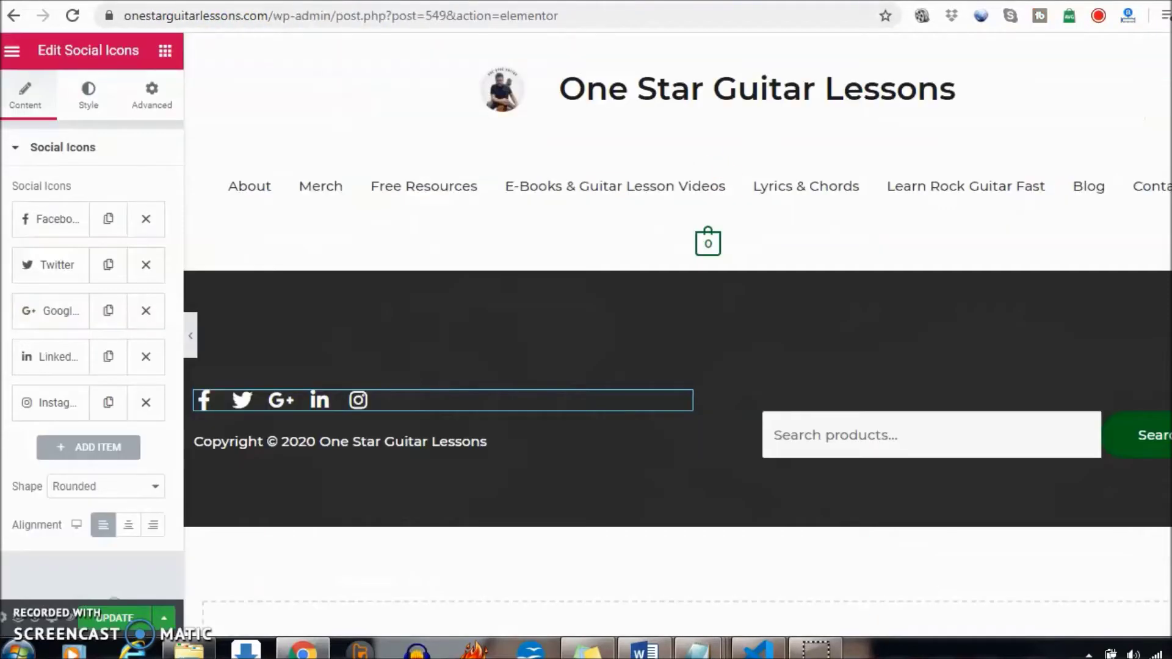
Paste the copied Facebook URL into the Facebook icon's Link field.
click(65, 221)
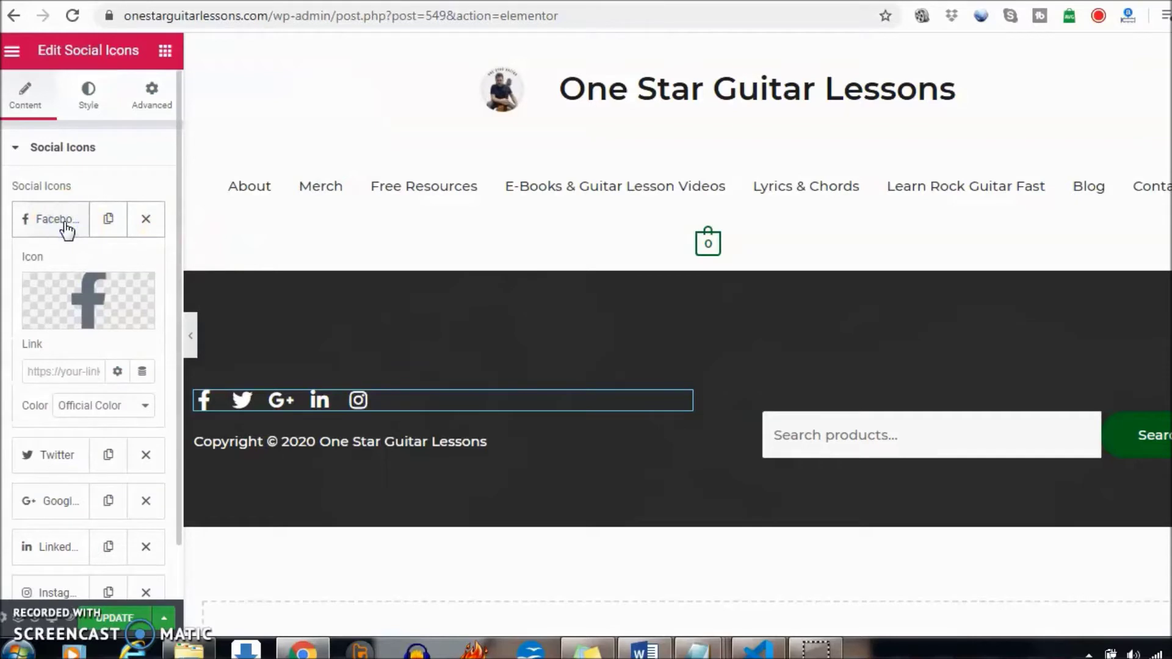
click(45, 371)
right_click(37, 371)
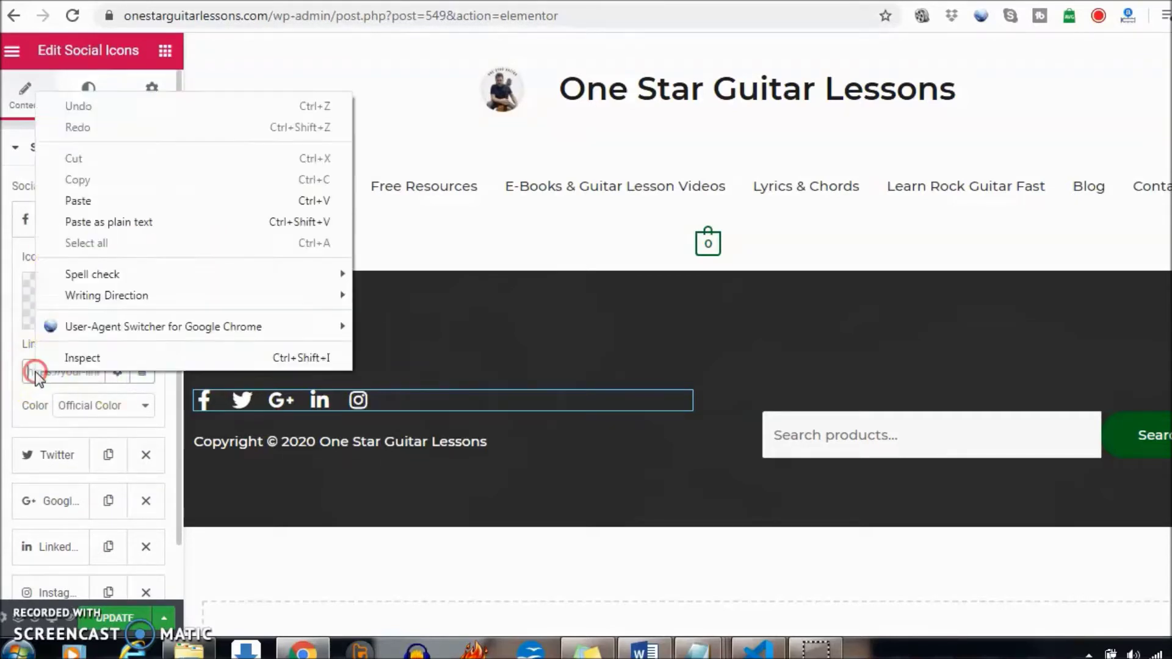
click(83, 197)
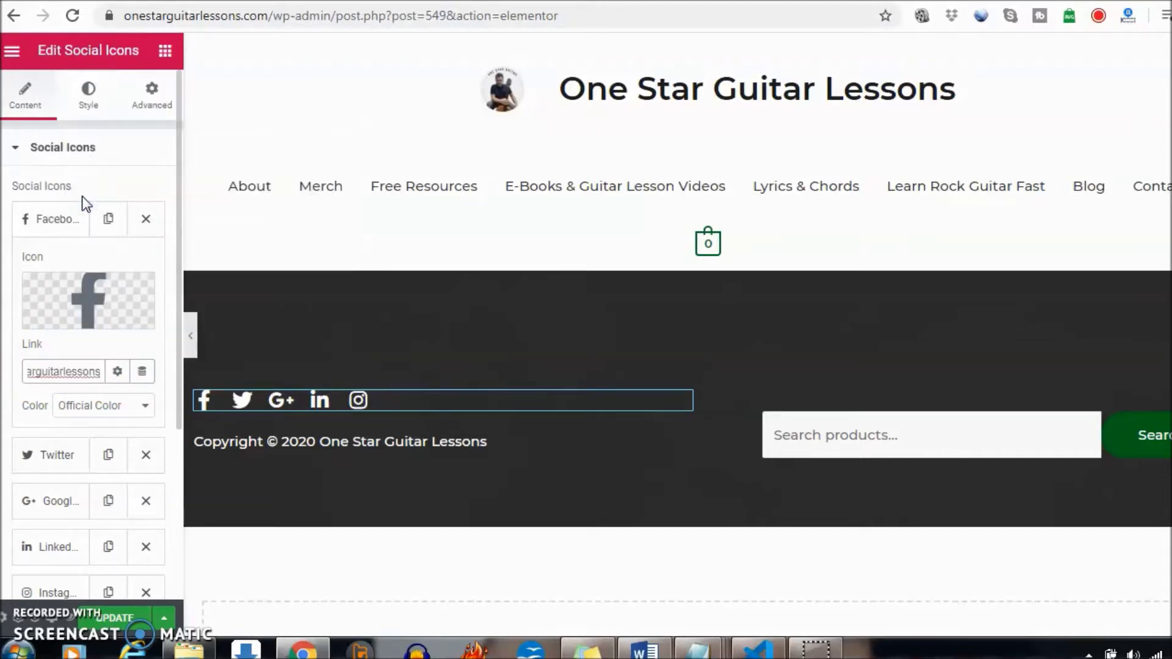
Try a custom colour on the Facebook icon, then set it back to Official Color.
click(145, 405)
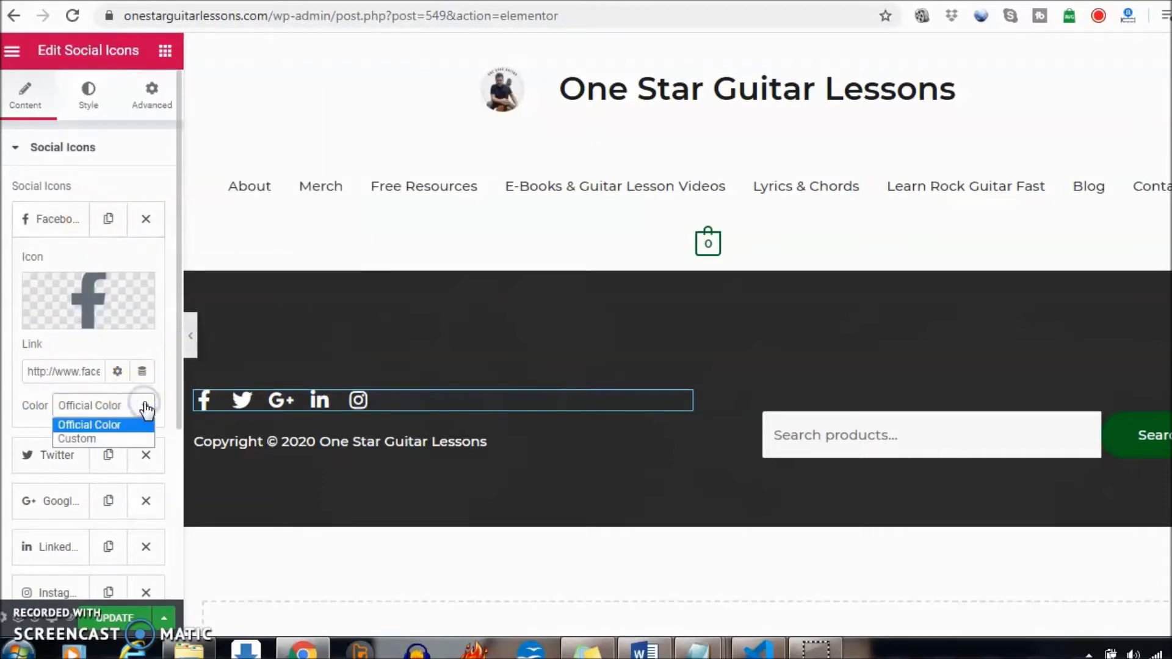
click(127, 438)
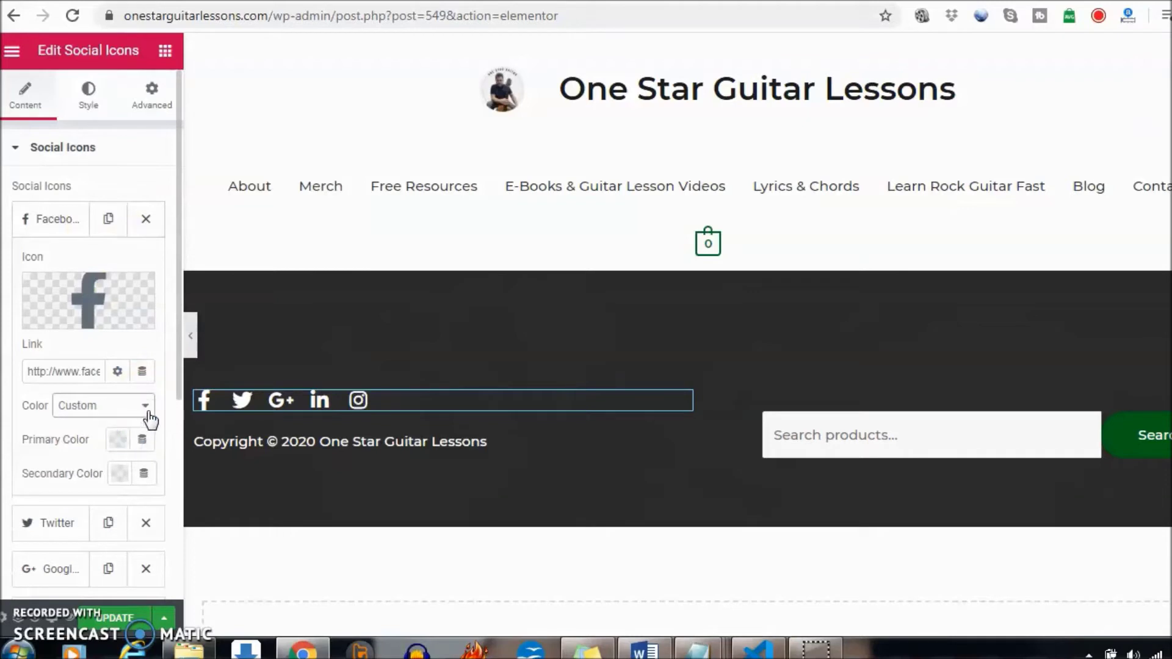
click(147, 407)
click(133, 424)
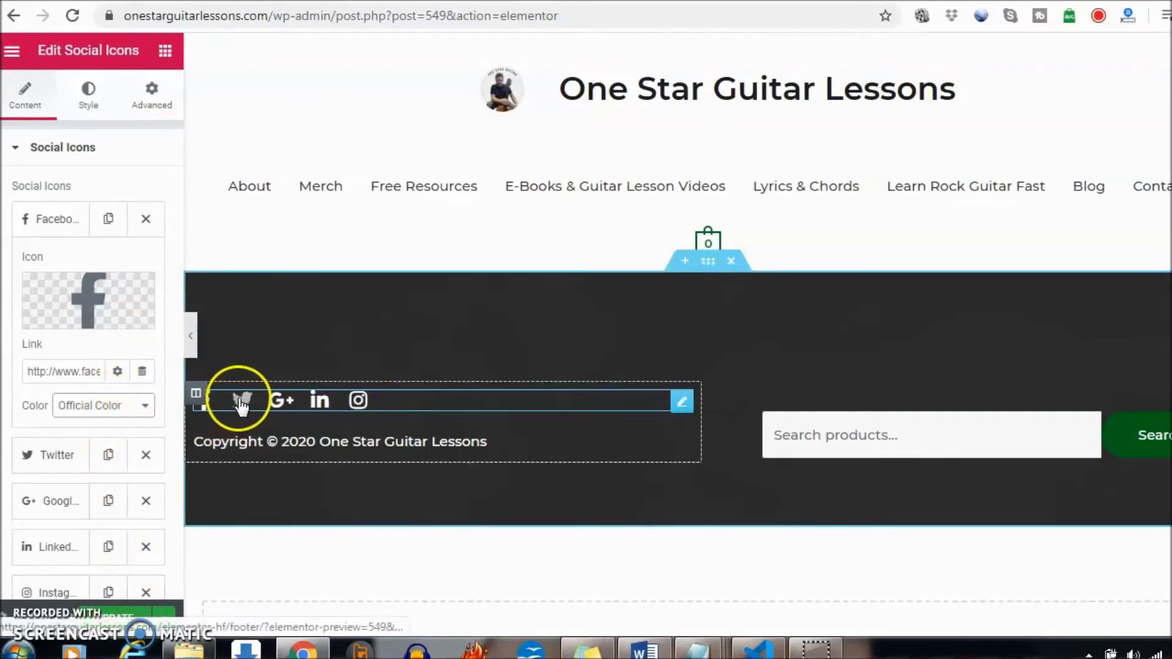
Copy the Twitter profile URL from the description and paste it as the Twitter icon's link.
click(58, 455)
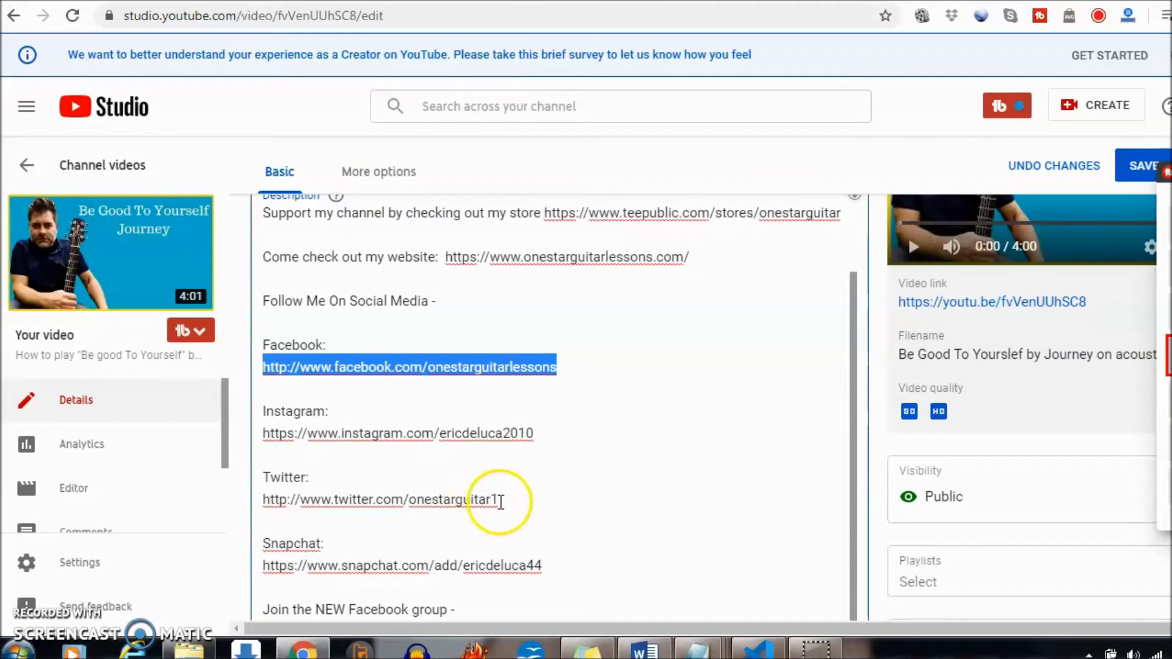
drag(497, 499, 270, 507)
right_click(288, 495)
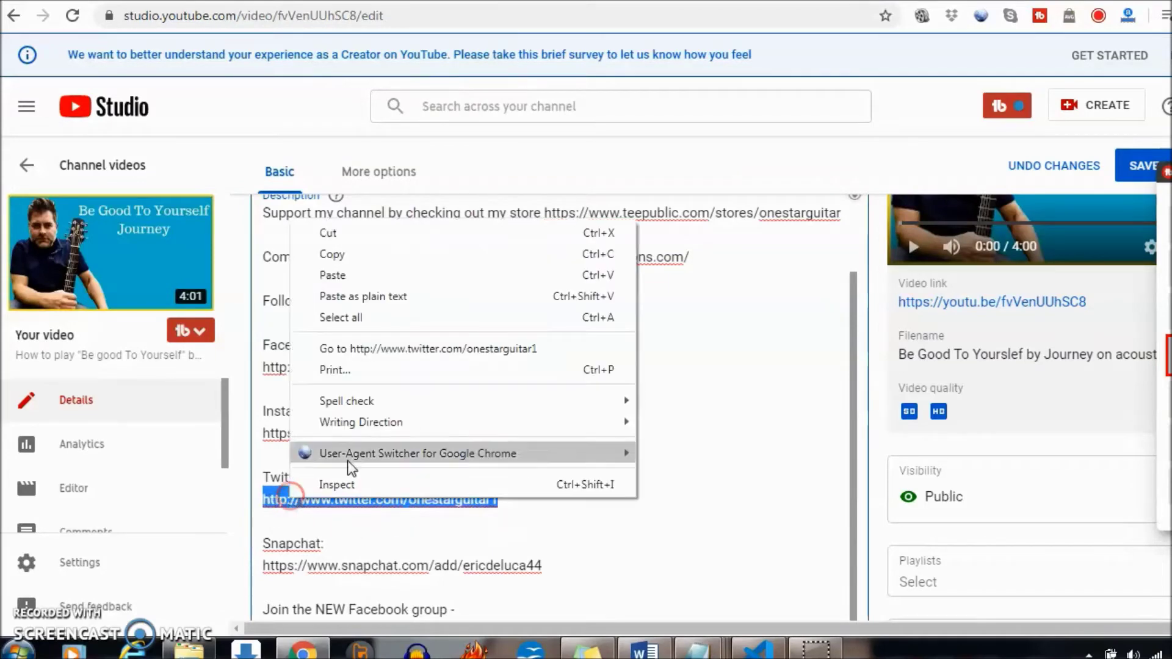
click(360, 251)
key(ctrl+Tab)
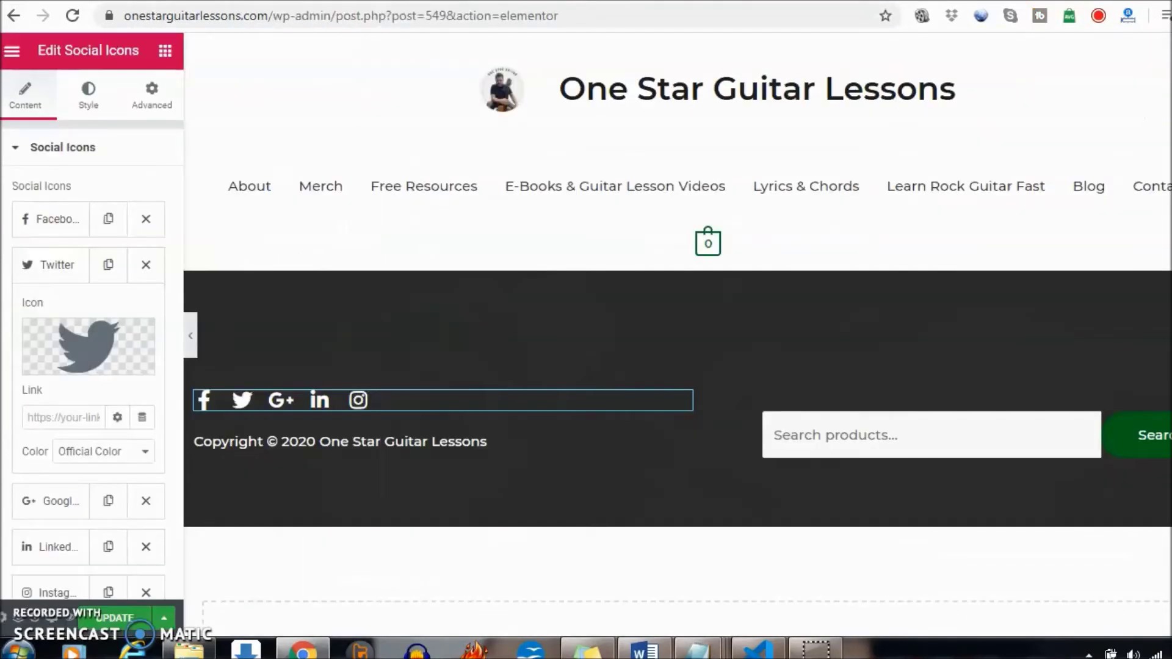
right_click(38, 419)
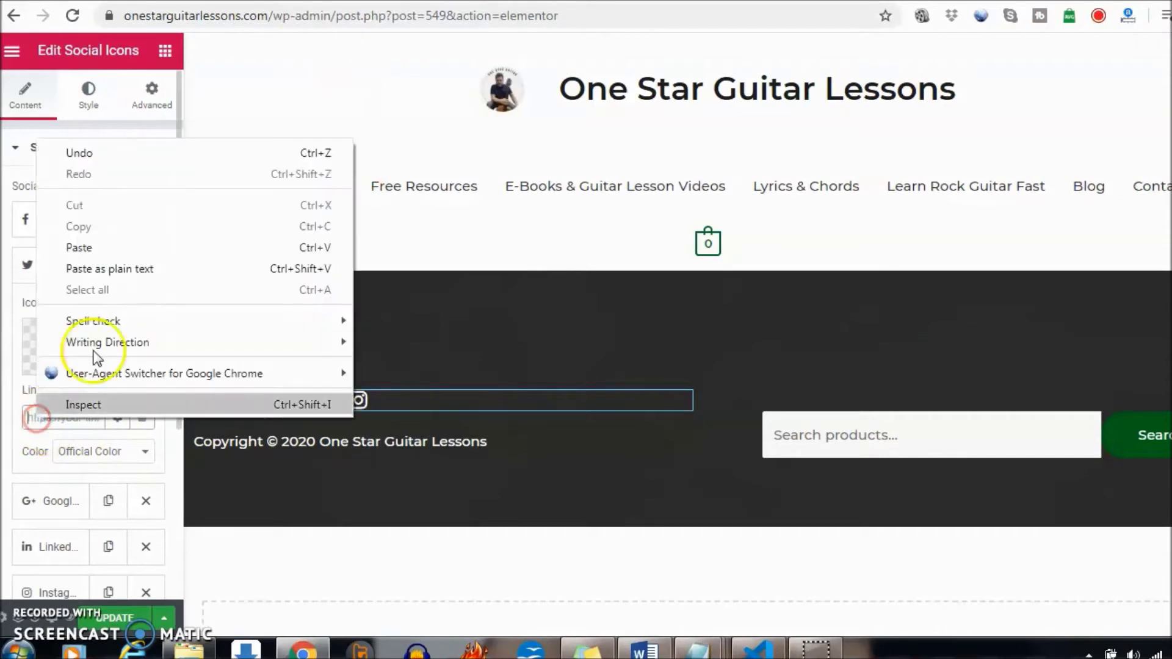
click(100, 243)
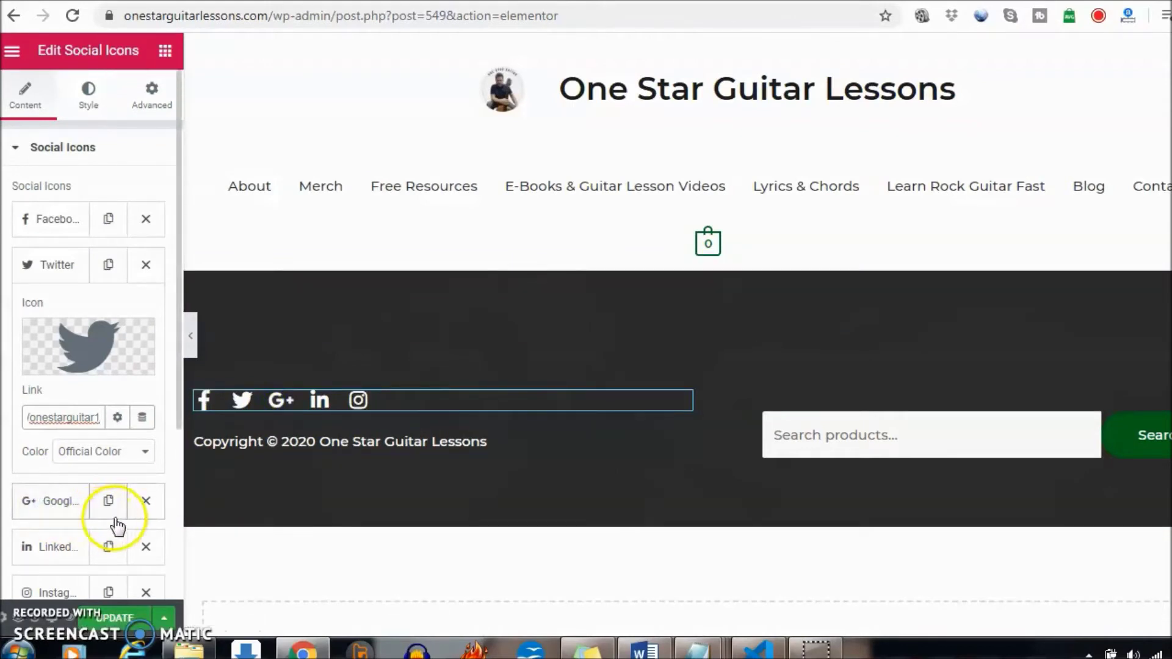
Remove the Google+ and LinkedIn icons, then copy the Instagram profile URL from the description.
click(146, 502)
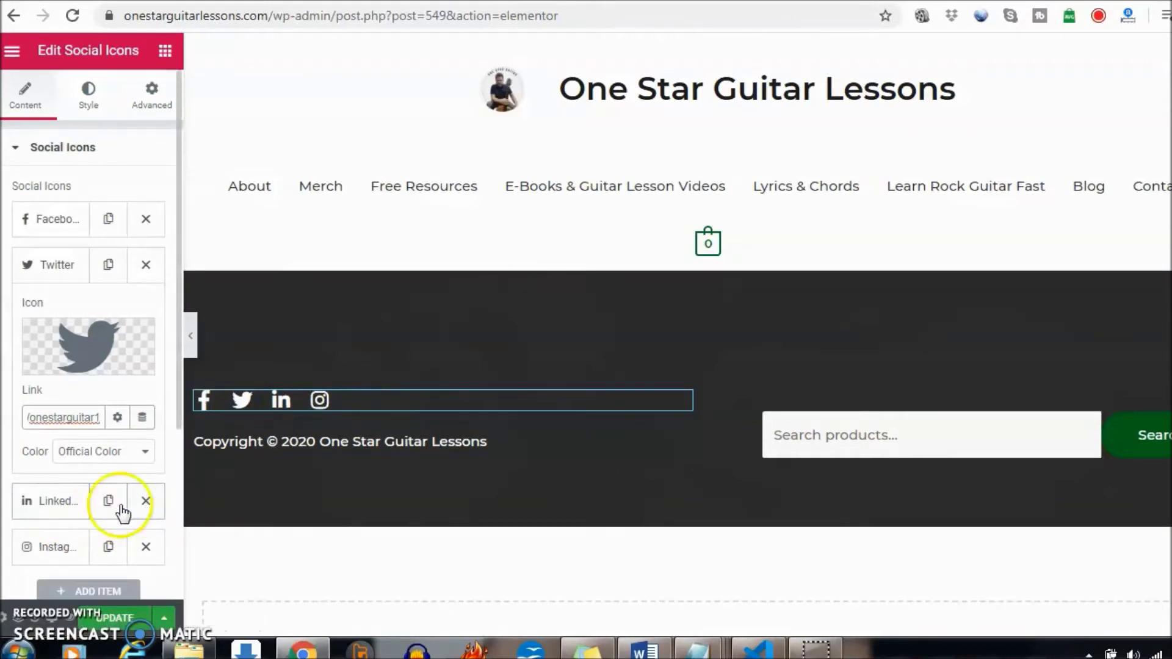
click(146, 501)
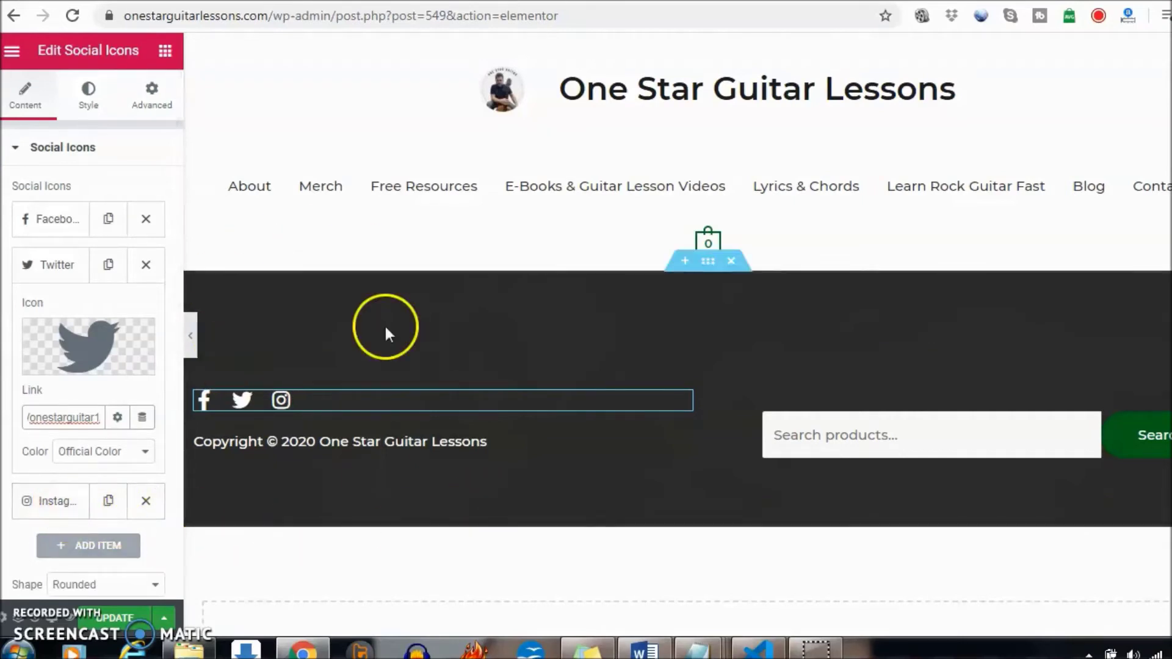
click(421, 2)
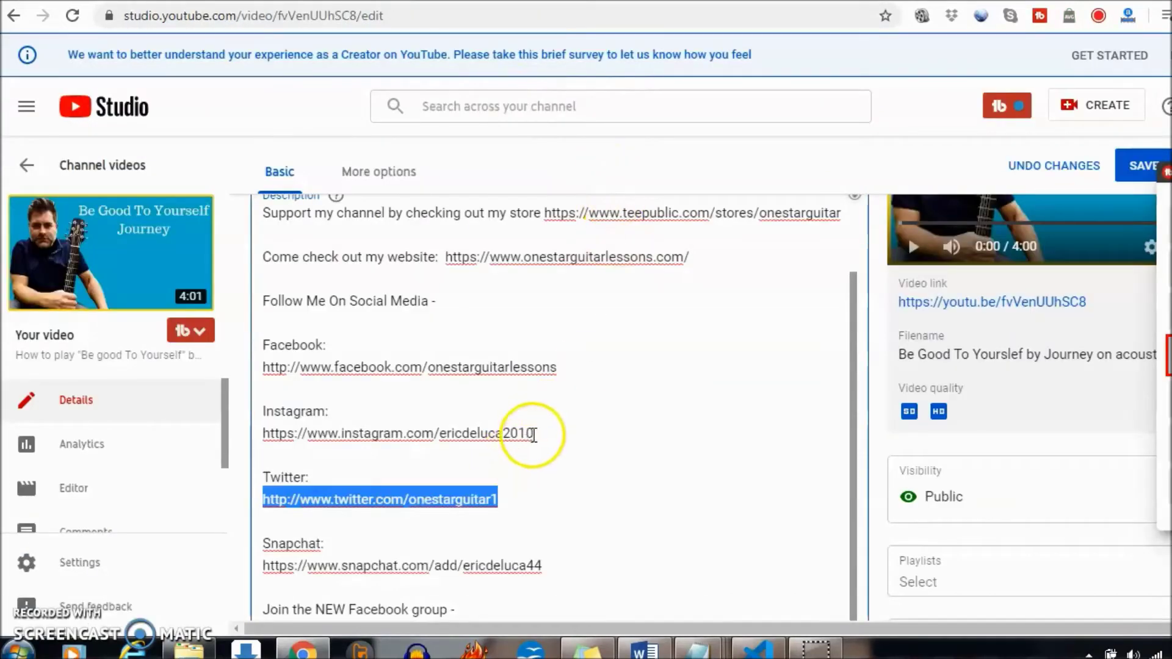
drag(533, 433, 296, 434)
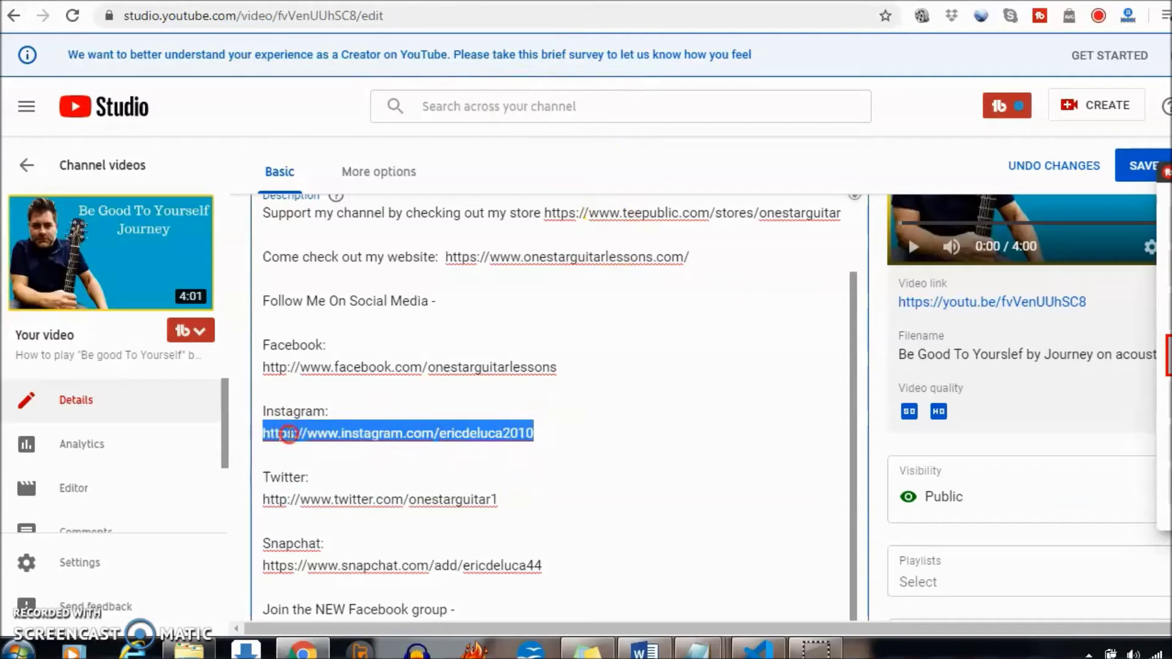
right_click(308, 432)
click(351, 191)
Paste the Instagram URL into the Instagram icon's Link field.
click(367, 2)
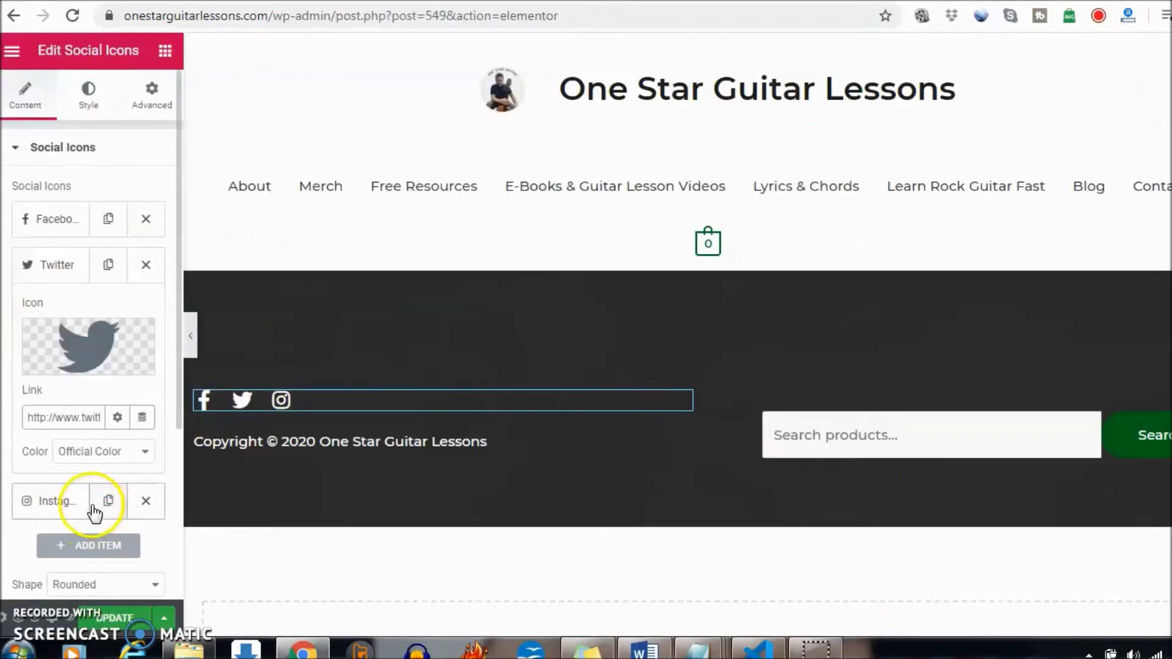
click(70, 508)
right_click(41, 462)
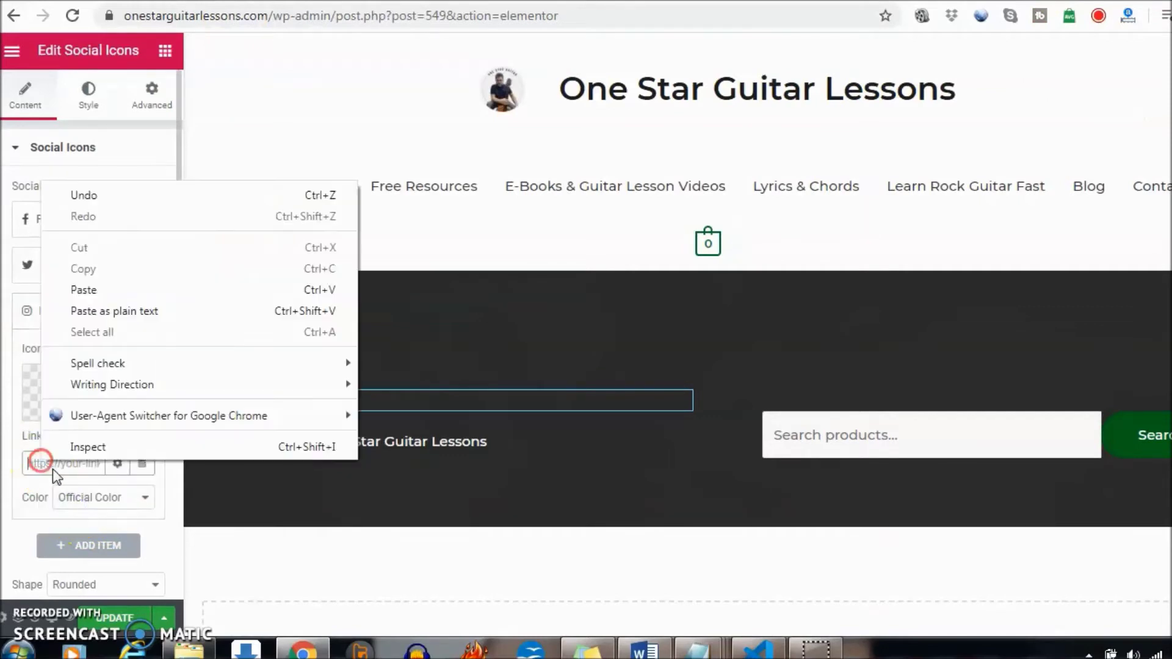
click(121, 300)
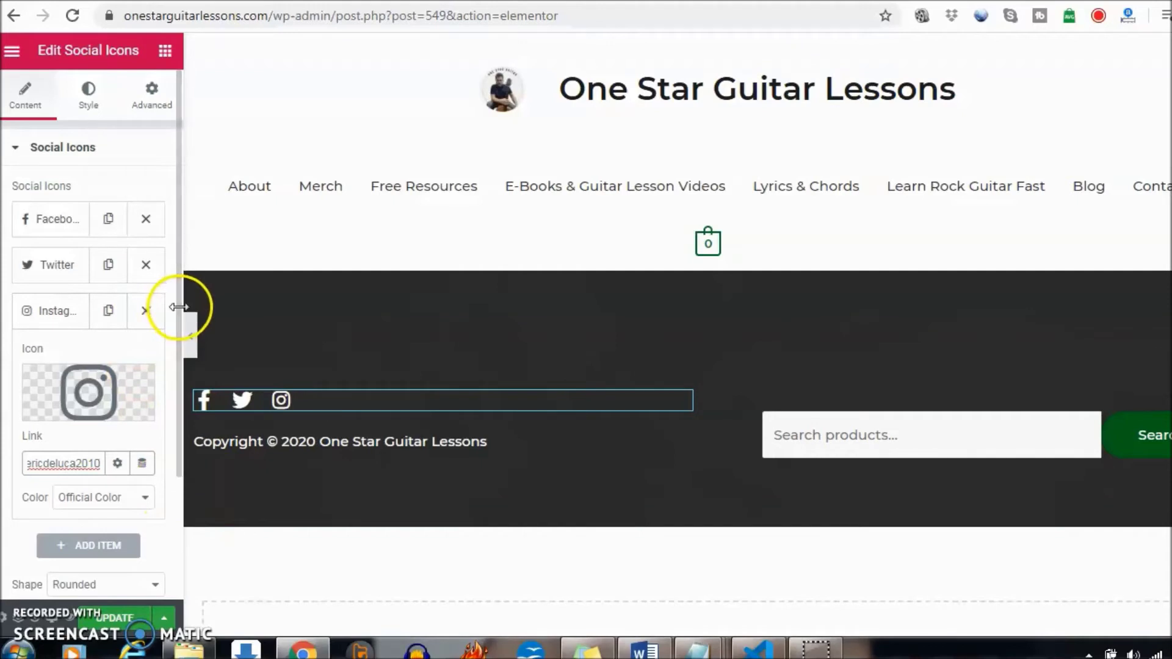
Add a new social icon item set to the Snapchat icon from the Icon Library.
drag(178, 307, 178, 405)
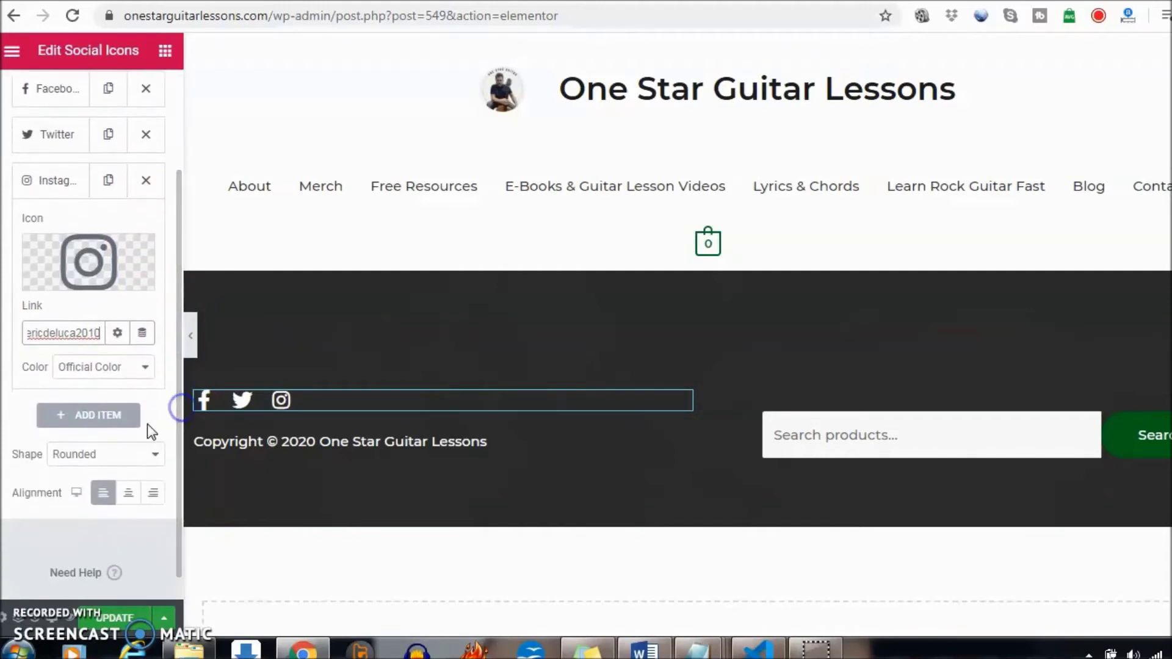
click(110, 417)
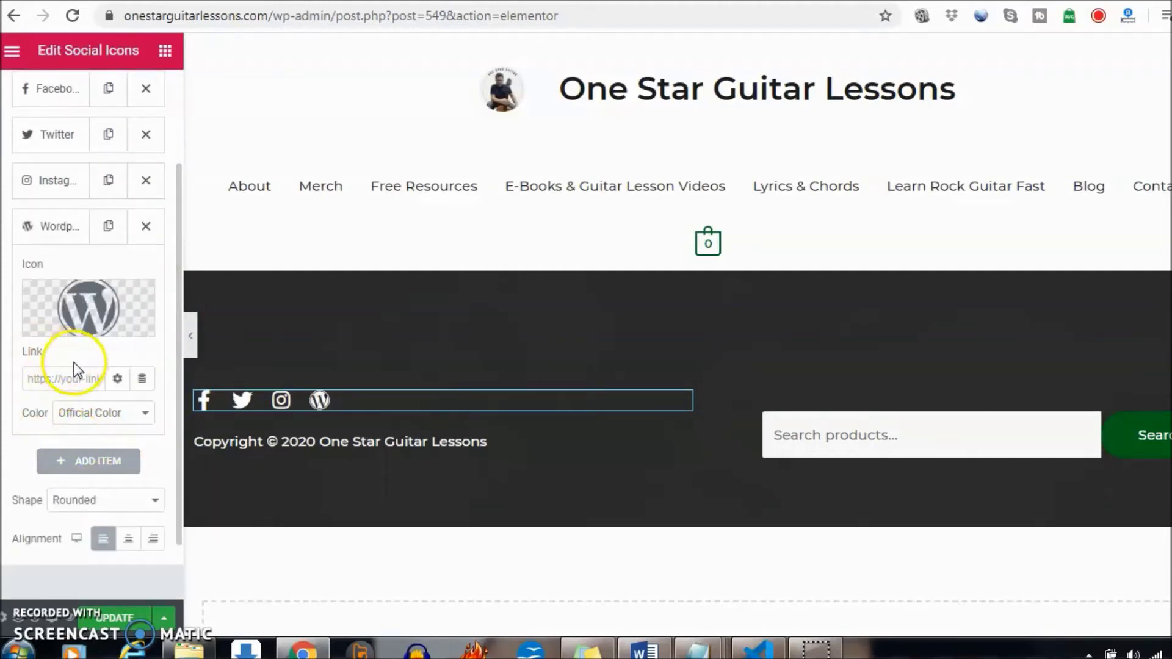
mouse_move(50, 317)
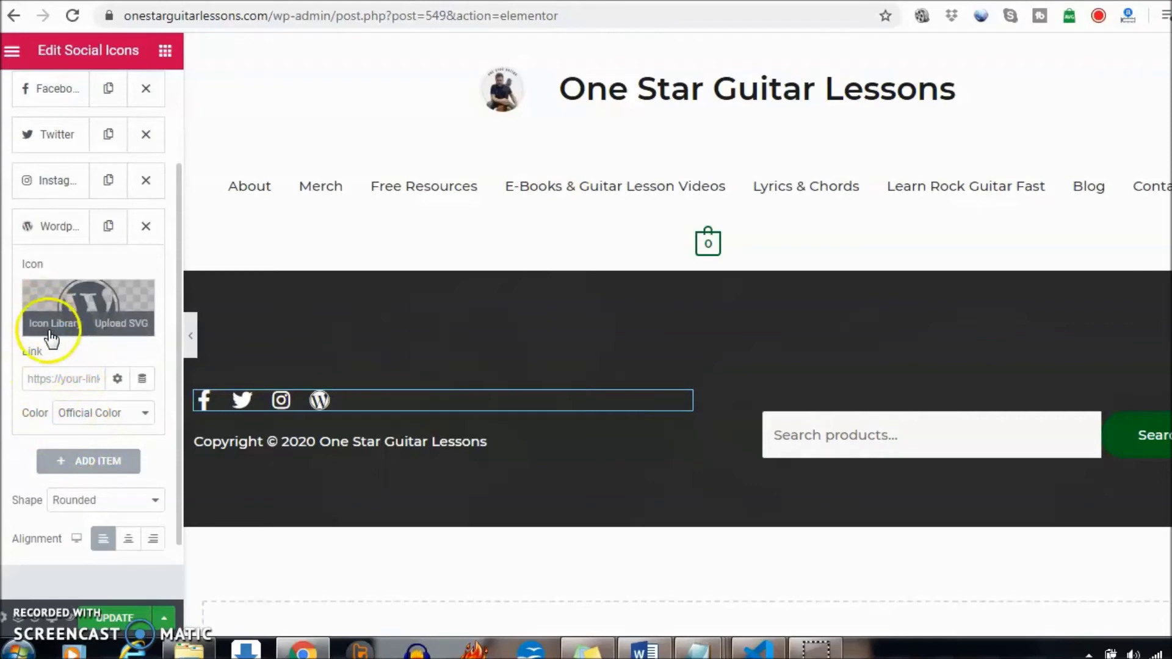
click(47, 330)
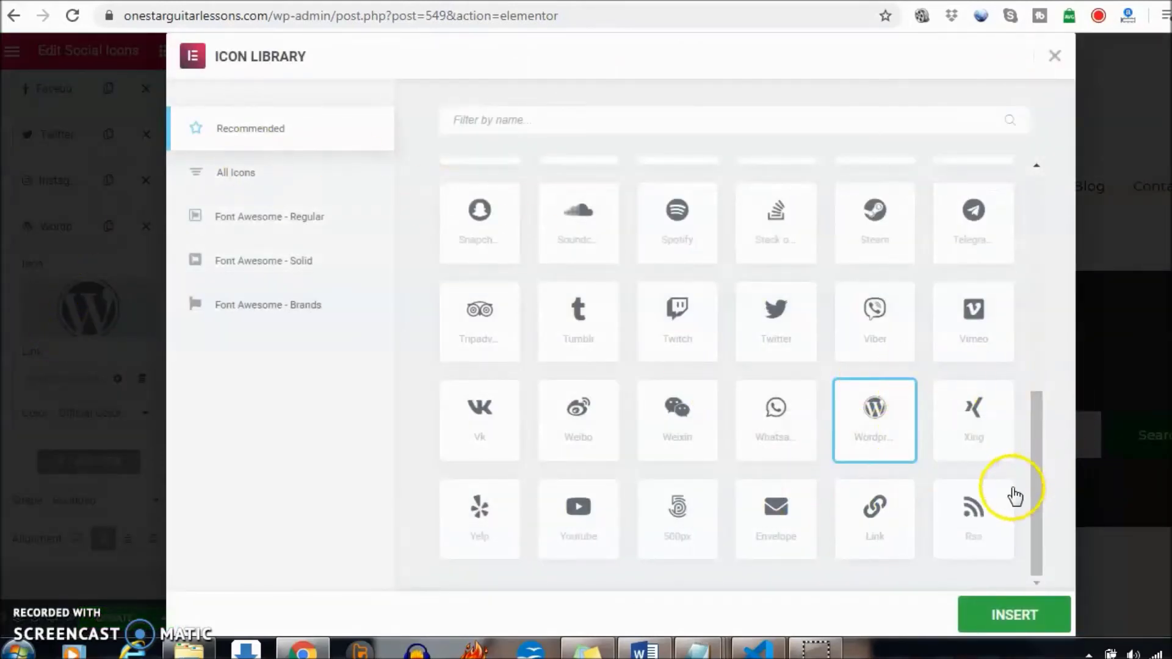
click(572, 138)
text(sn)
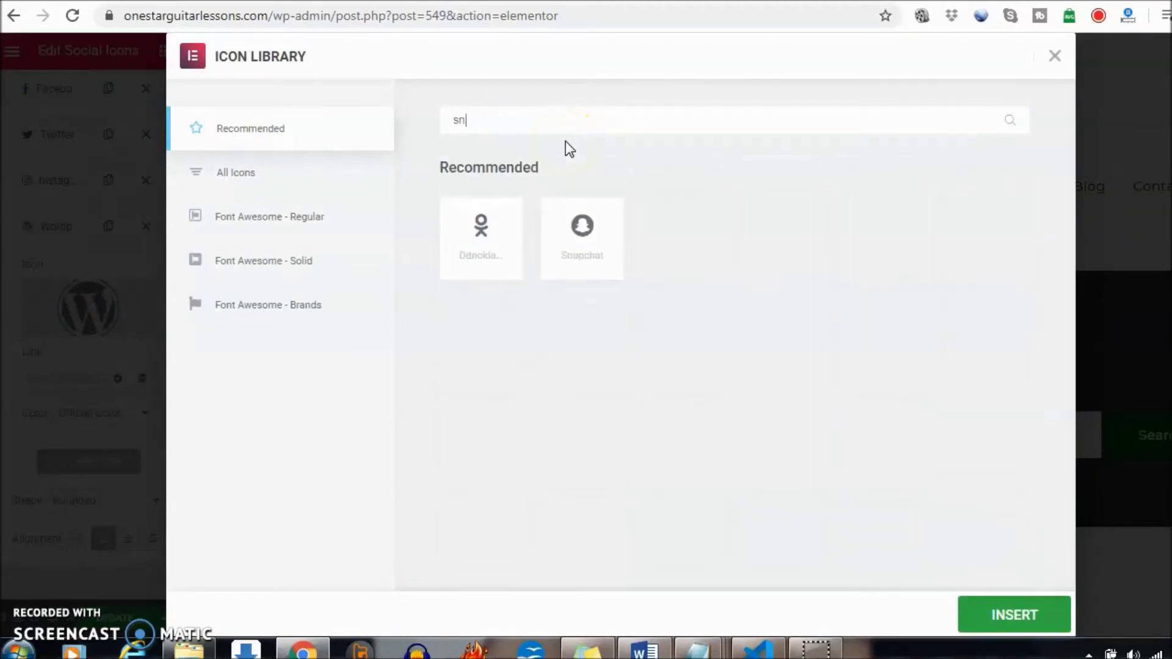
text(apchat)
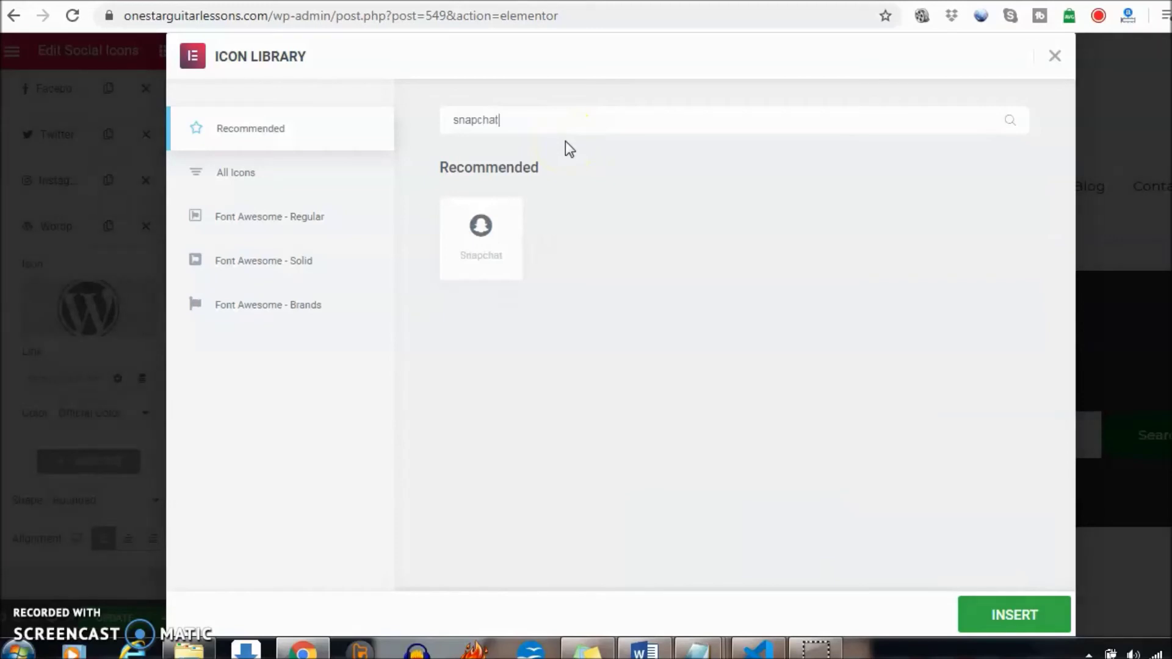
click(467, 240)
click(1018, 615)
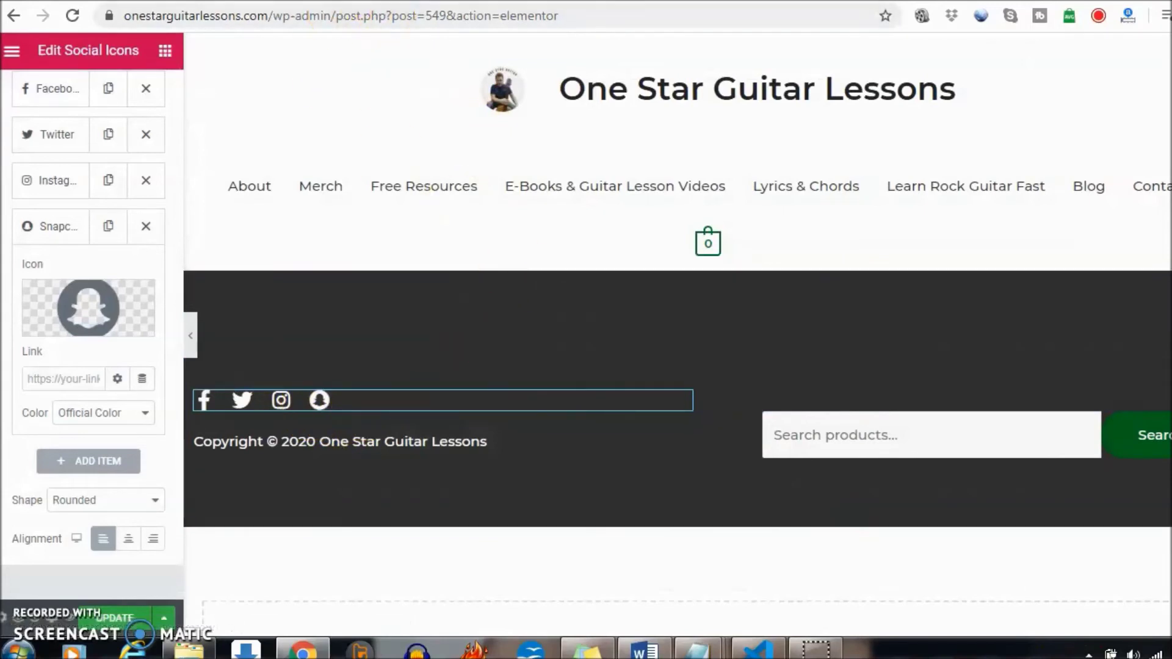
key(ctrl+Tab)
Copy the Snapchat profile URL from the video description.
drag(542, 566, 286, 568)
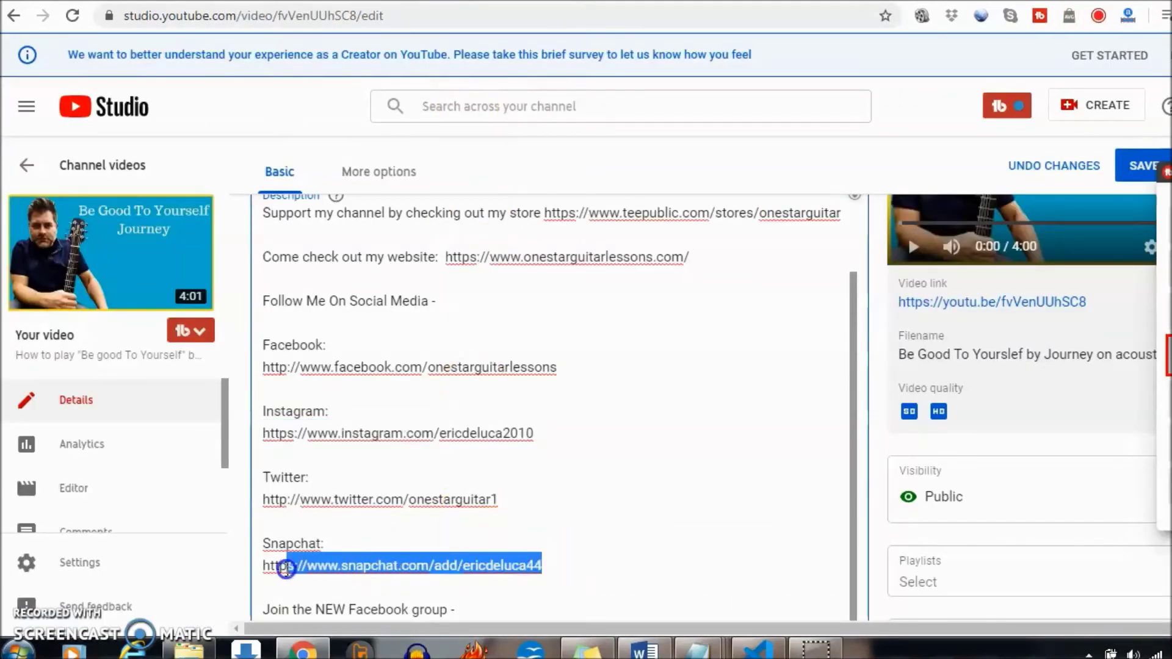
right_click(266, 568)
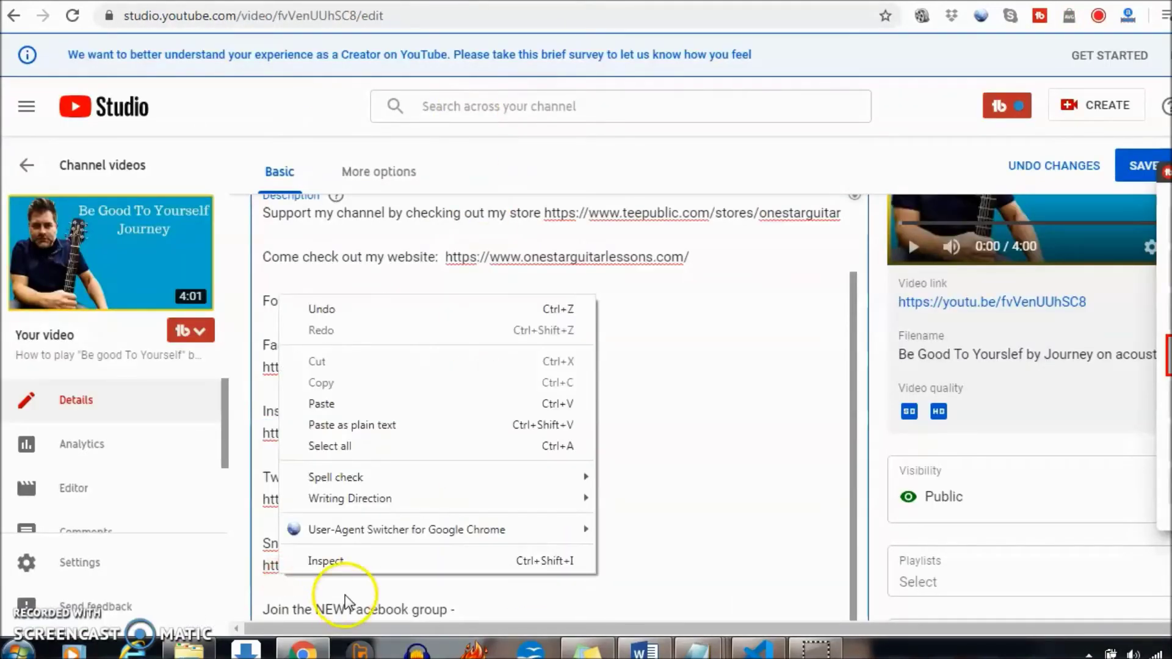
click(327, 607)
drag(543, 567, 291, 572)
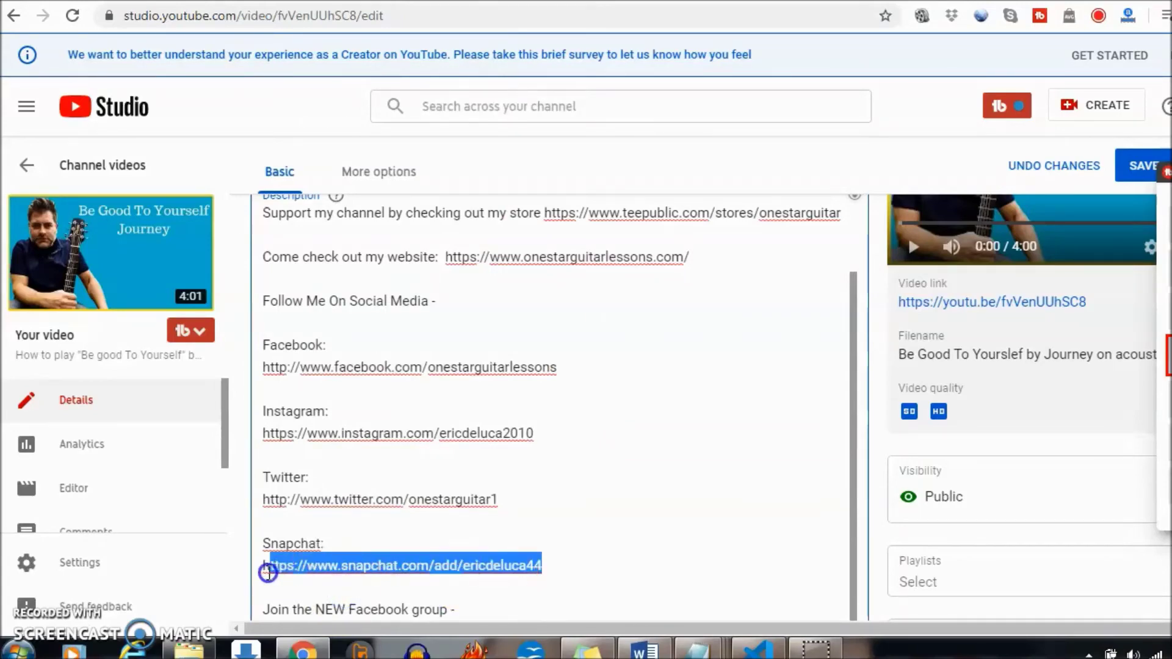
right_click(281, 566)
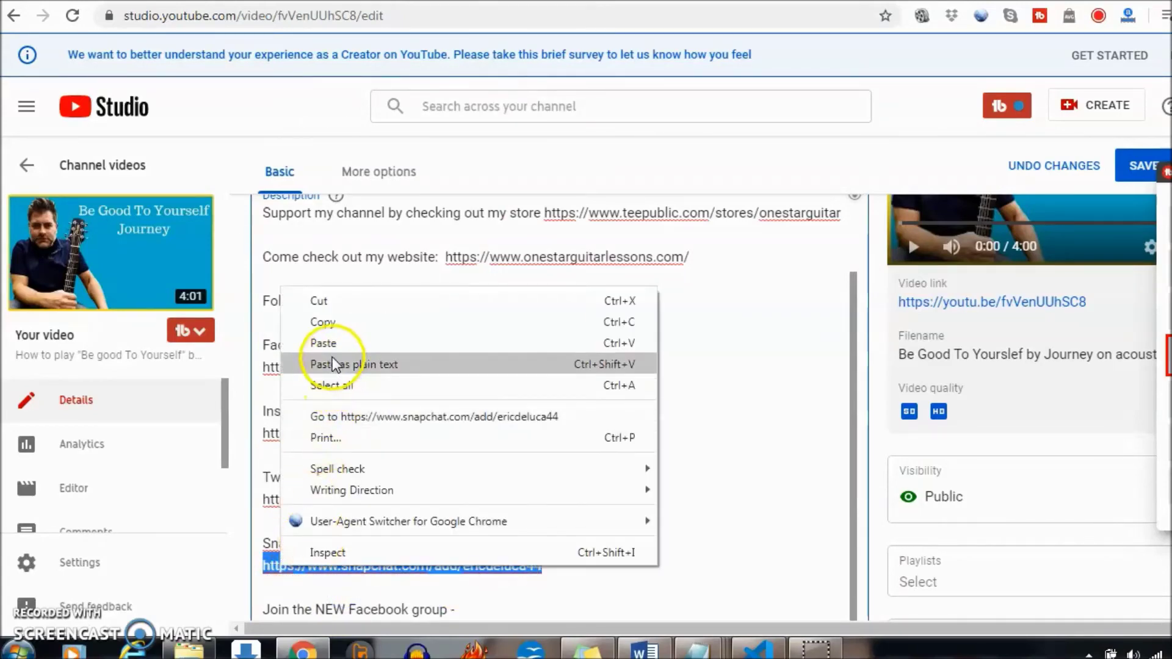
click(336, 324)
Paste the Snapchat URL into the Snapchat icon's link and save the footer with UPDATE.
key(ctrl+Tab)
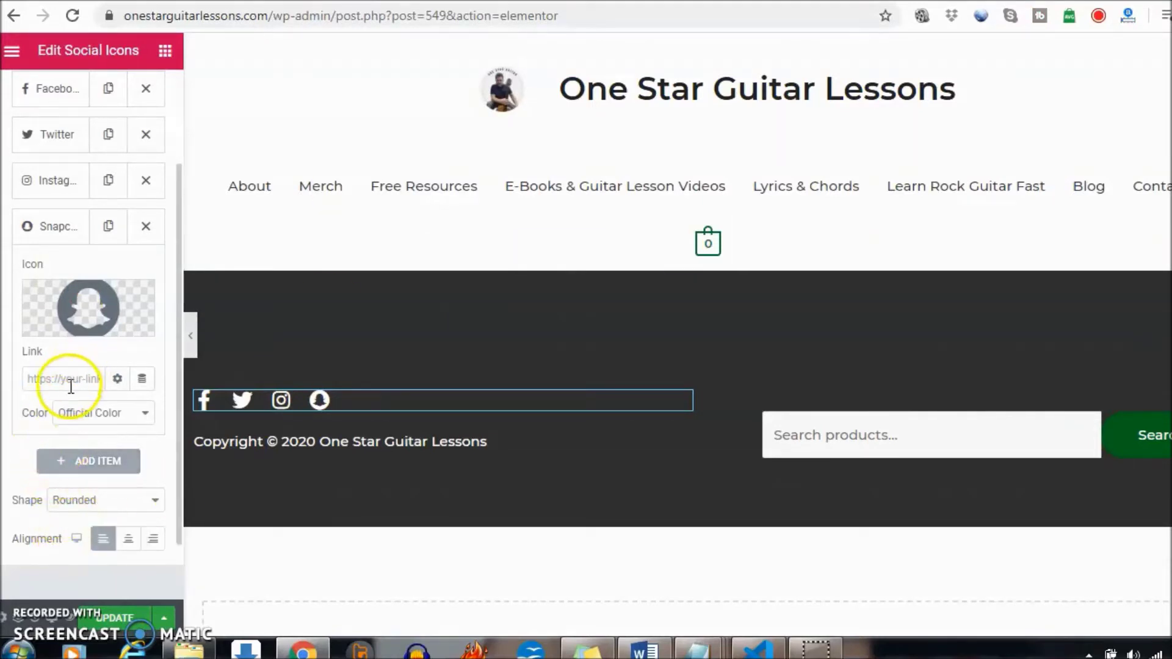
right_click(36, 378)
click(96, 206)
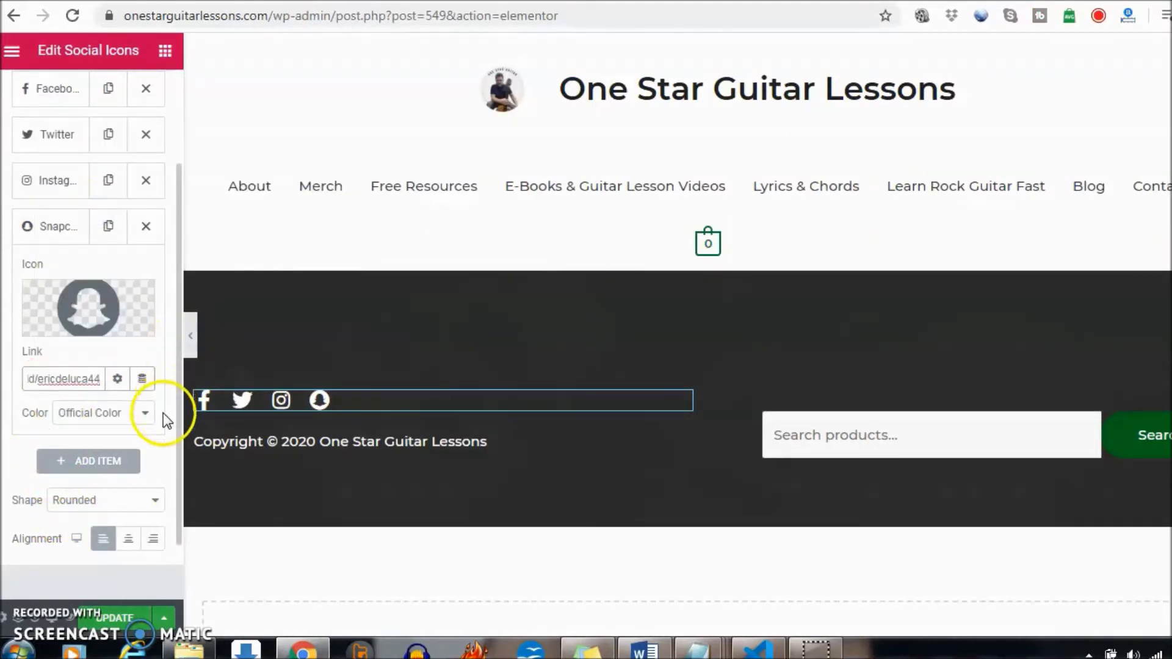
click(125, 618)
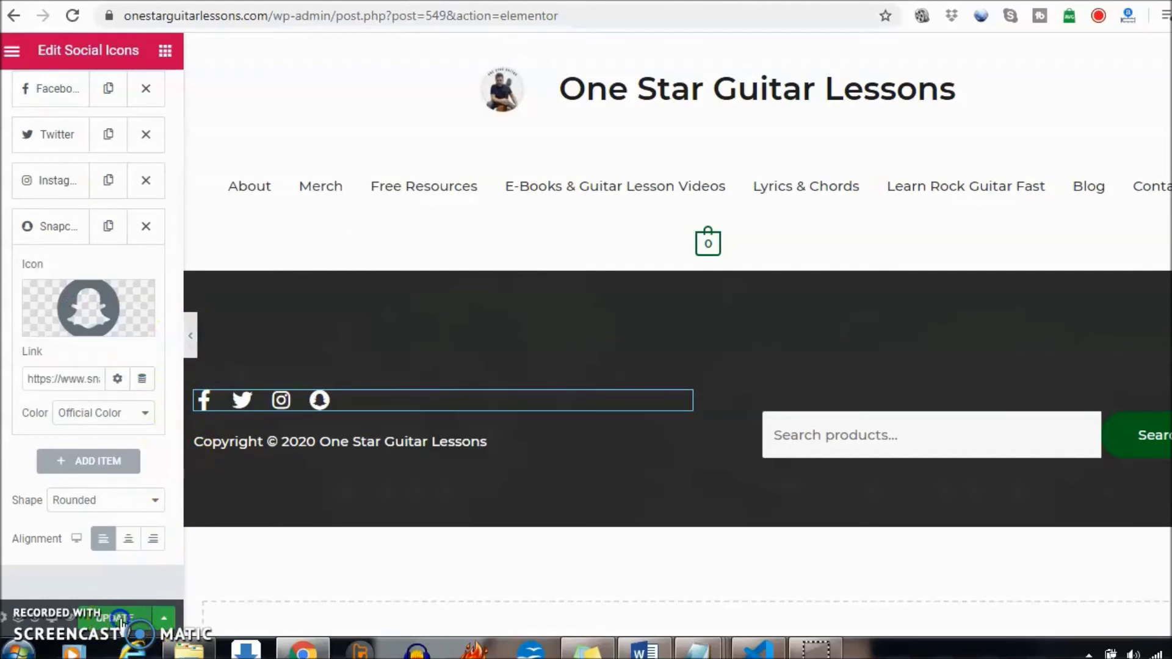